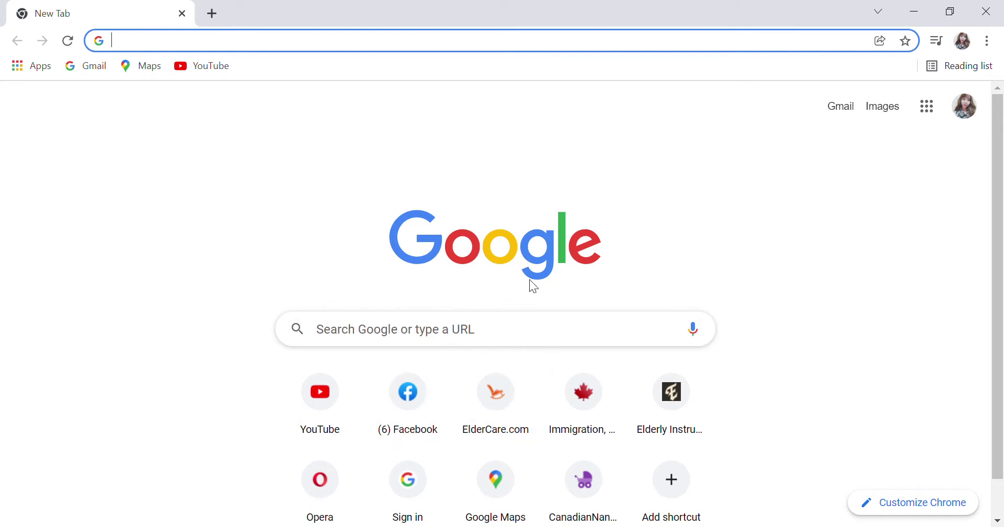
{"action": "left_click", "coordinate": [493, 343]}
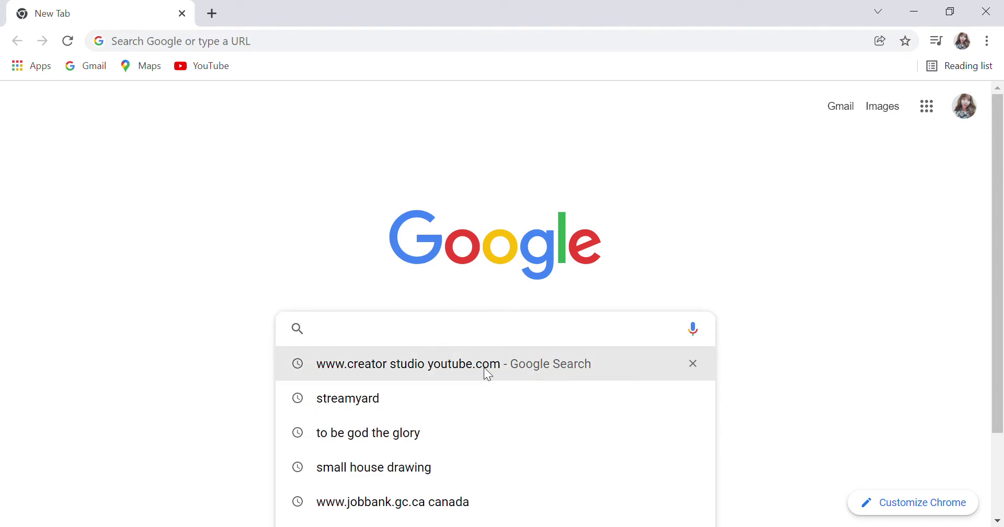
{"action": "left_click", "coordinate": [441, 363]}
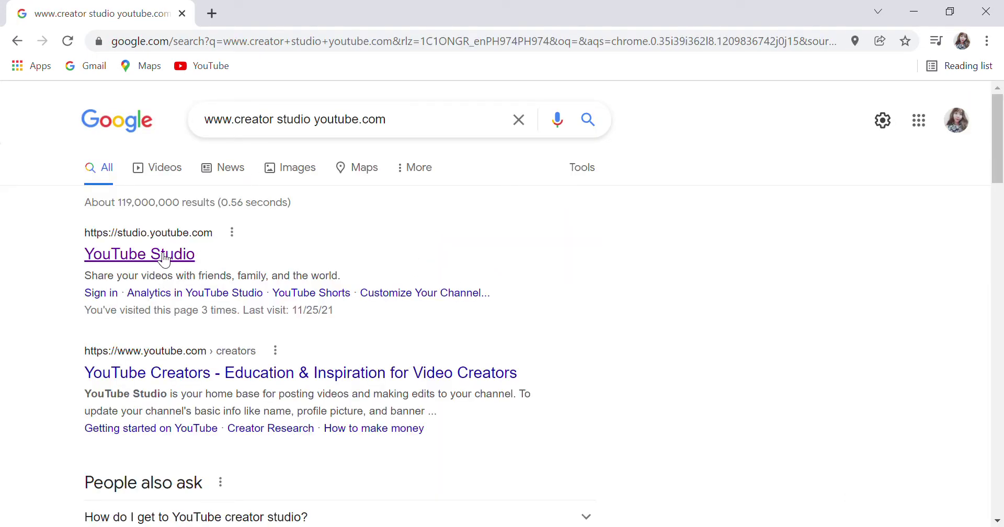
{"action": "left_click", "coordinate": [151, 257]}
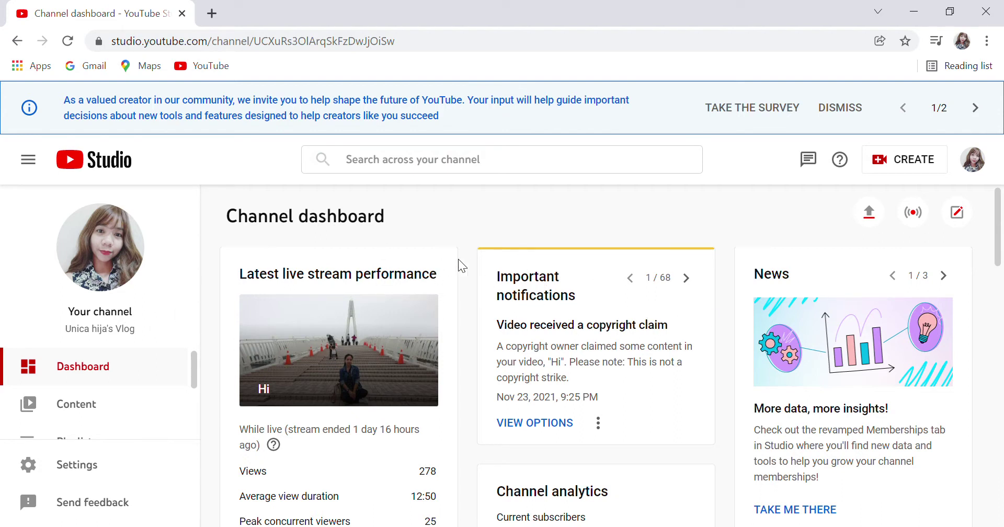
{"action": "scroll", "coordinate": [466, 252], "scroll_direction": "down", "scroll_amount": 3}
{"action": "scroll", "coordinate": [466, 259], "scroll_direction": "up", "scroll_amount": 3}
{"action": "left_click", "coordinate": [984, 163]}
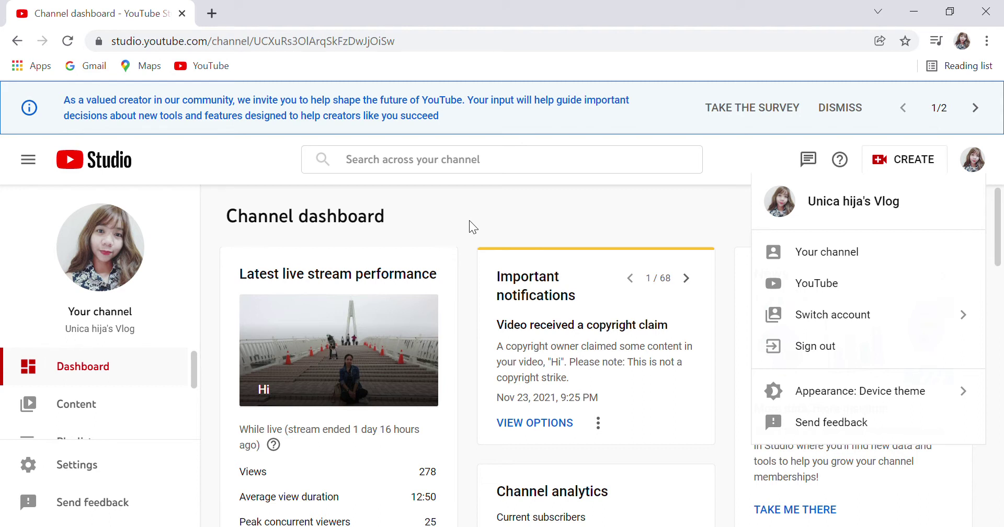
{"action": "left_click", "coordinate": [459, 205]}
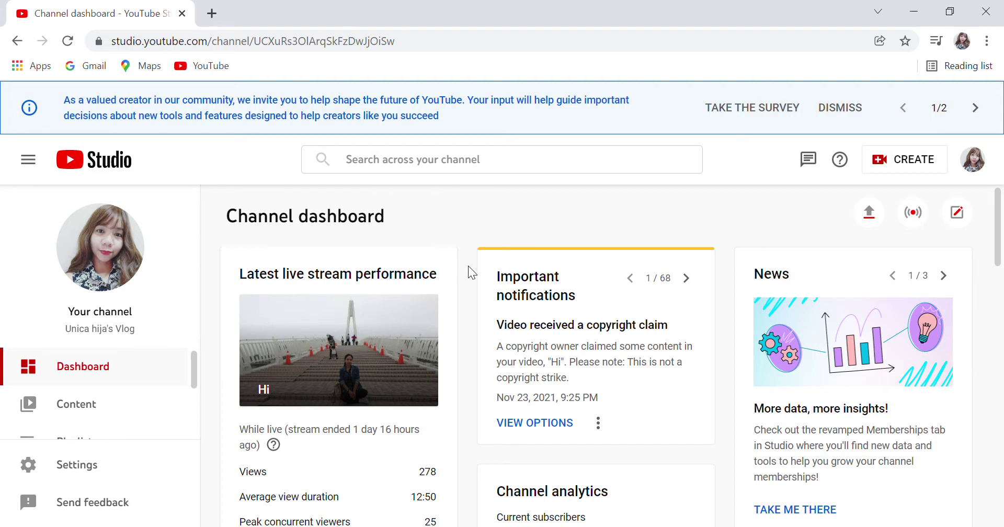
- Start a new video upload on the channel and choose the file My Video.mp4
{"action": "left_click", "coordinate": [917, 172]}
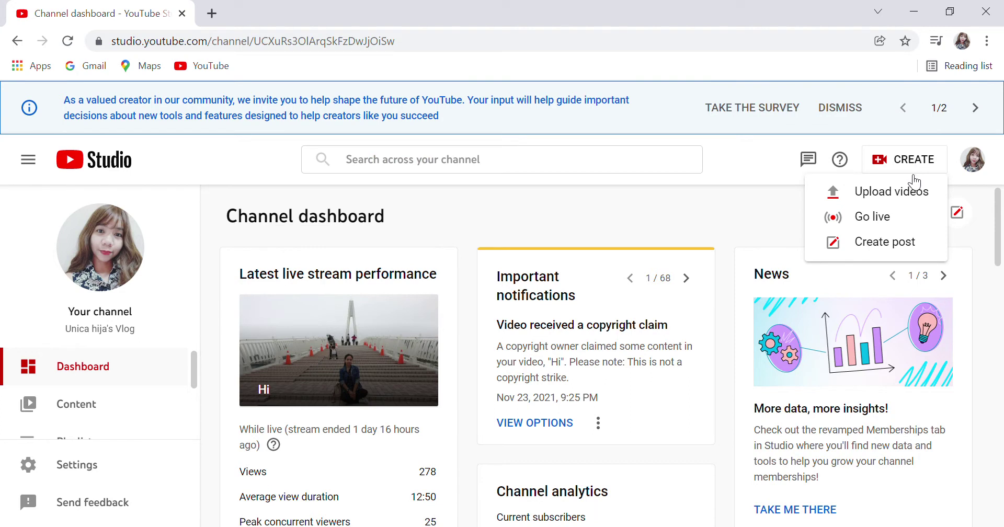
{"action": "left_click", "coordinate": [908, 202]}
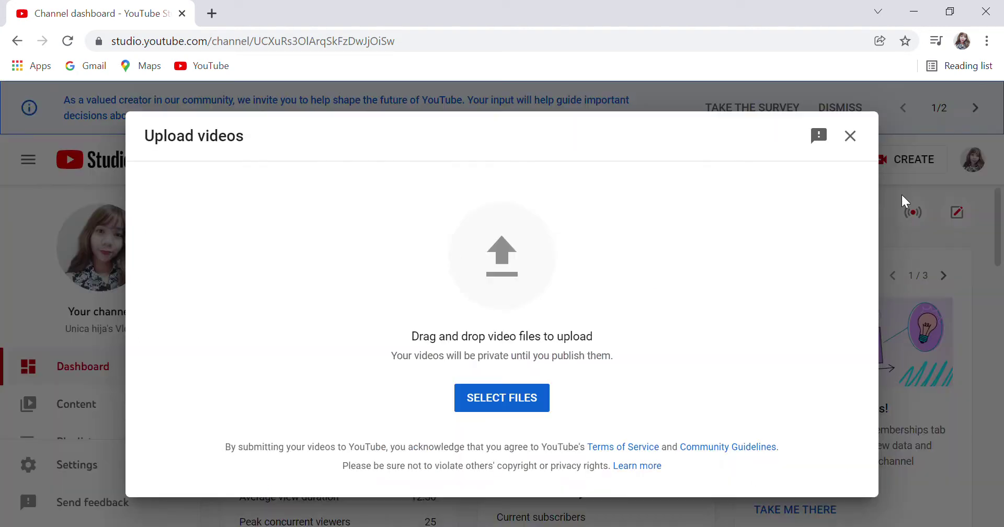
{"action": "left_click", "coordinate": [512, 401]}
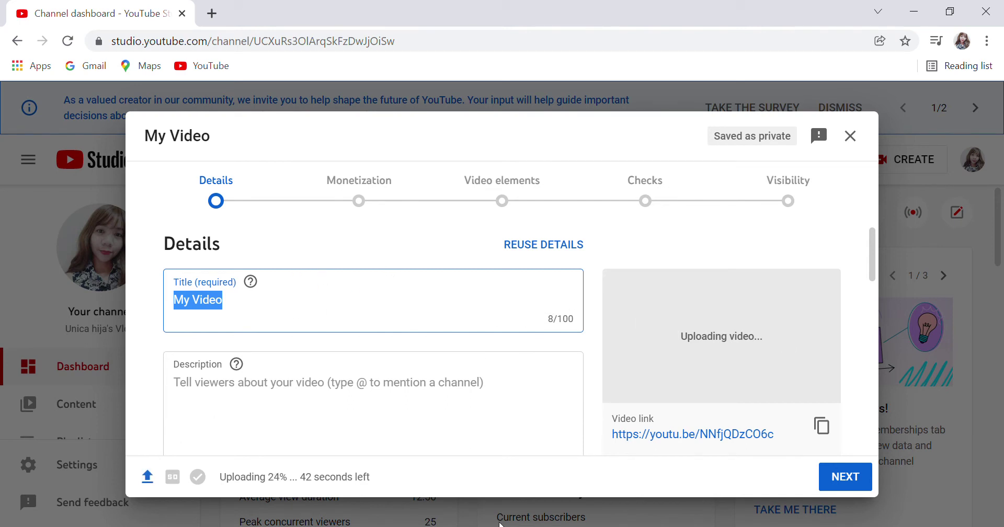
- Title the uploading video "my new intro" and give it the description "this is my new intro"
{"action": "key", "text": "BackSpace"}
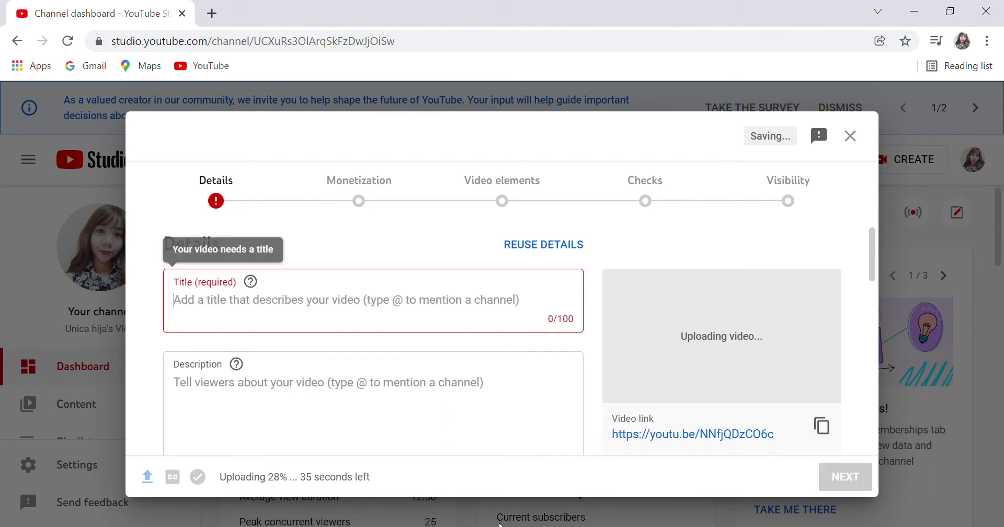
{"action": "type", "text": "m"}
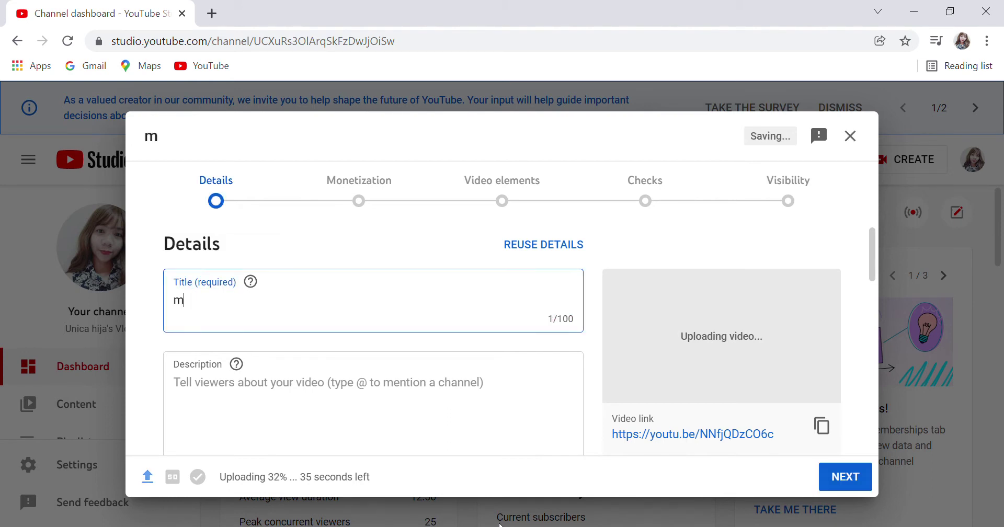
{"action": "type", "text": "y new intro"}
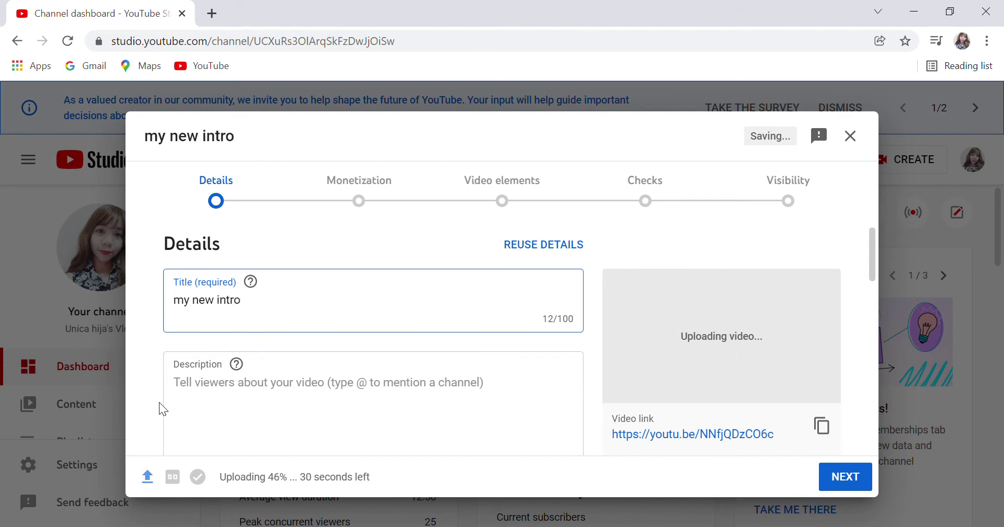
{"action": "scroll", "coordinate": [437, 404], "scroll_direction": "down", "scroll_amount": 2}
{"action": "left_click", "coordinate": [430, 314]}
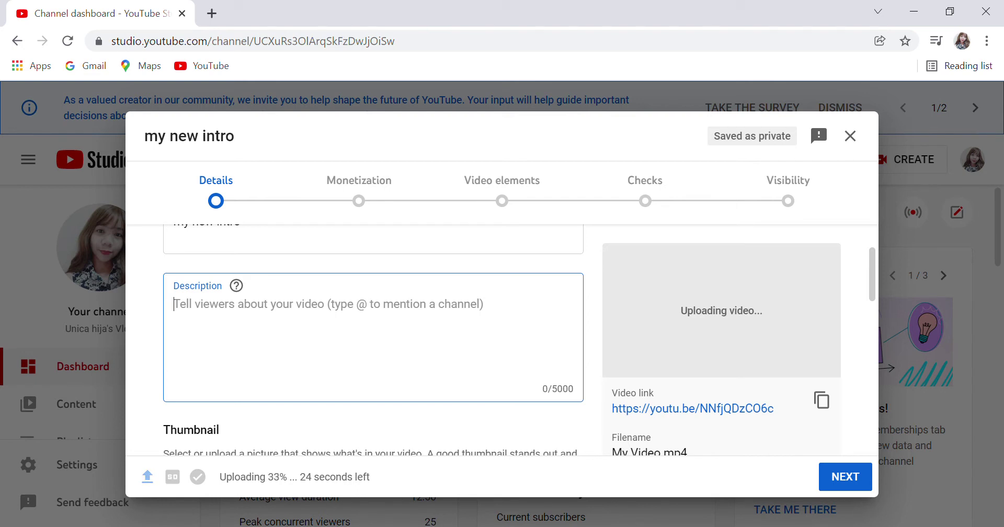
{"action": "type", "text": "this is my n"}
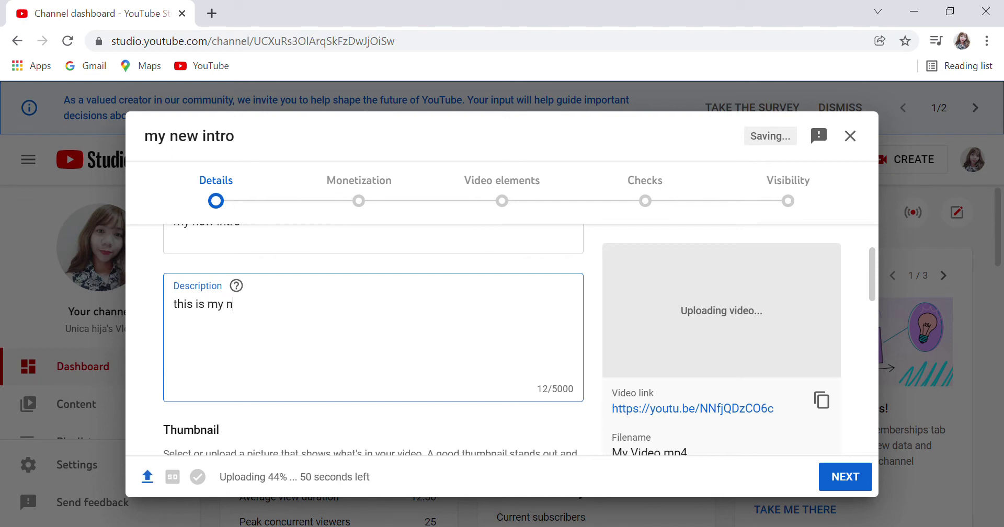
{"action": "type", "text": "ew intro"}
- Upload a custom thumbnail picture for the video and mark the video as not made for kids
{"action": "scroll", "coordinate": [466, 343], "scroll_direction": "down", "scroll_amount": 3}
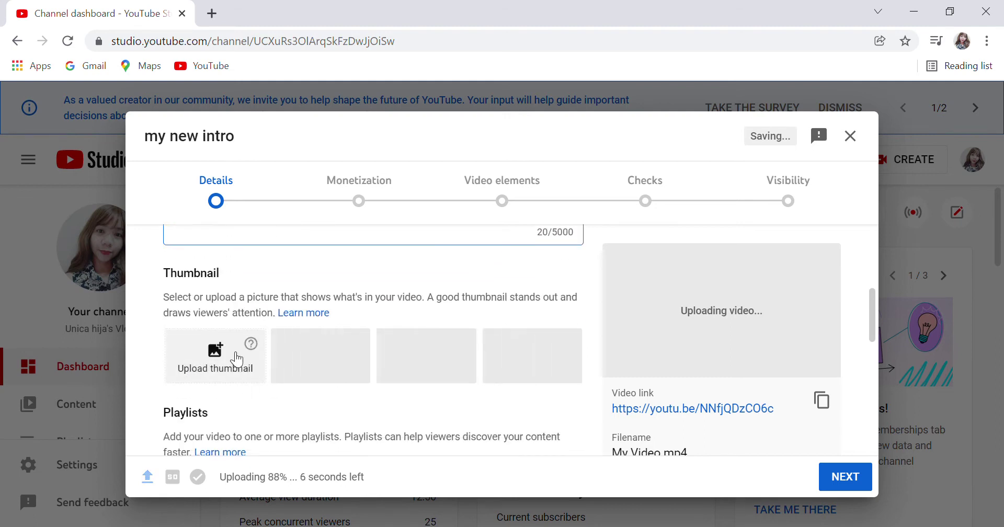
{"action": "left_click", "coordinate": [213, 371]}
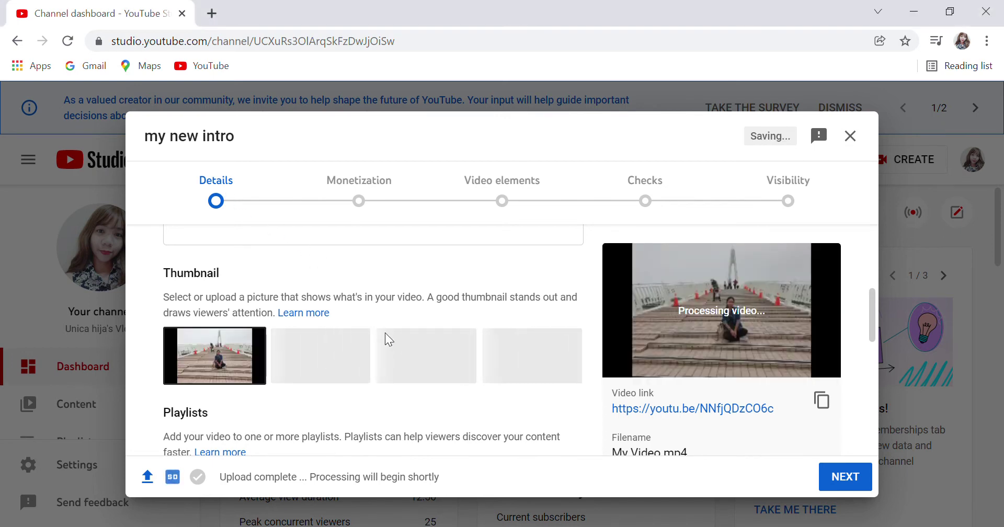
{"action": "scroll", "coordinate": [413, 344], "scroll_direction": "down", "scroll_amount": 3}
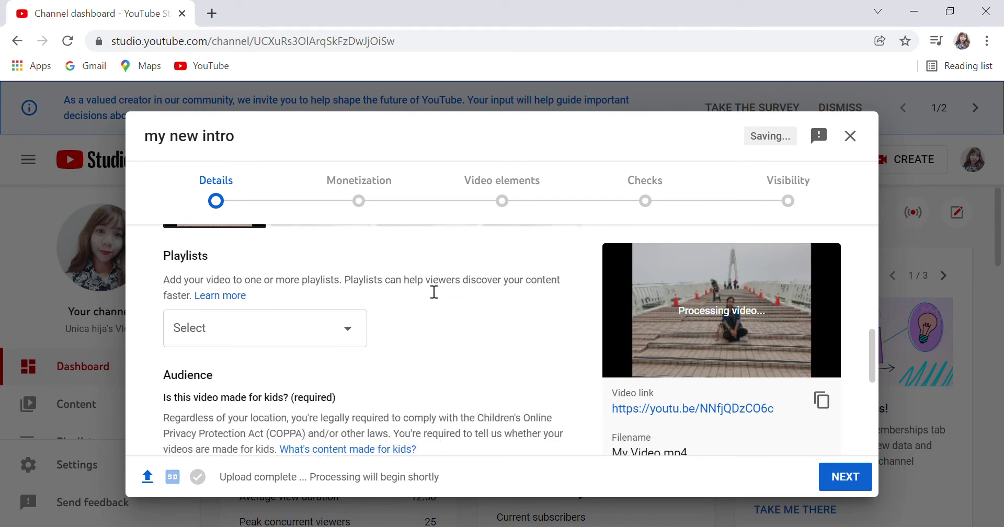
{"action": "scroll", "coordinate": [426, 291], "scroll_direction": "down", "scroll_amount": 3}
{"action": "scroll", "coordinate": [353, 291], "scroll_direction": "down", "scroll_amount": 2}
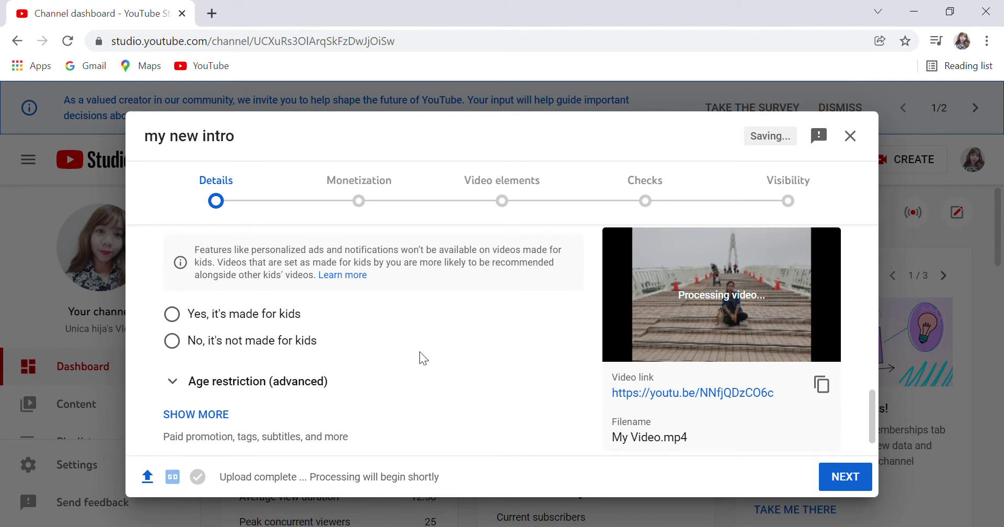
{"action": "left_click", "coordinate": [179, 348]}
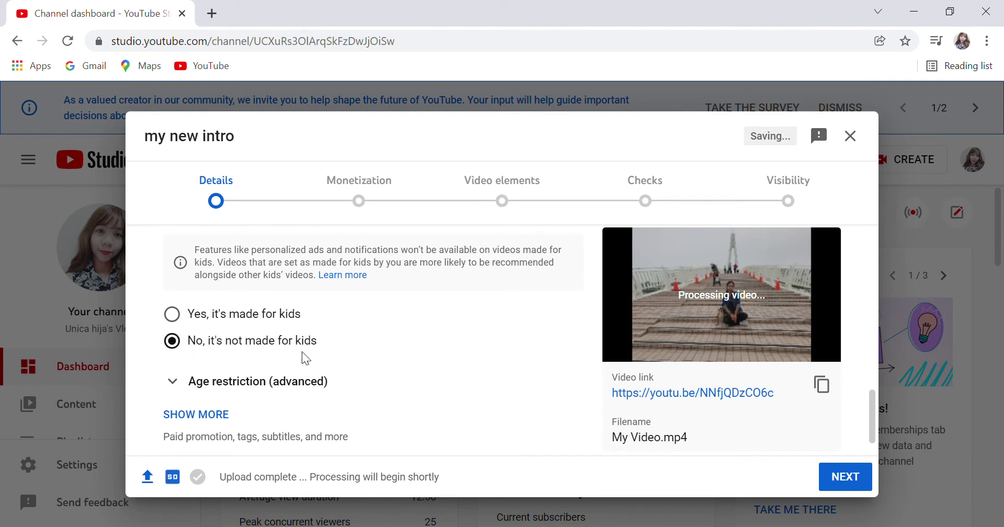
{"action": "scroll", "coordinate": [384, 322], "scroll_direction": "down", "scroll_amount": 1}
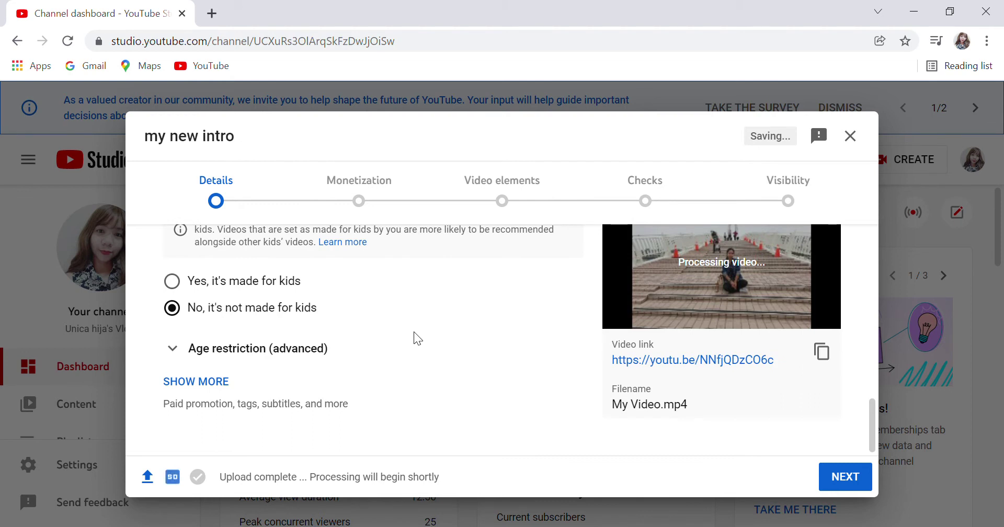
- Proceed to the video's monetization settings and turn monetization on
{"action": "left_click", "coordinate": [829, 478]}
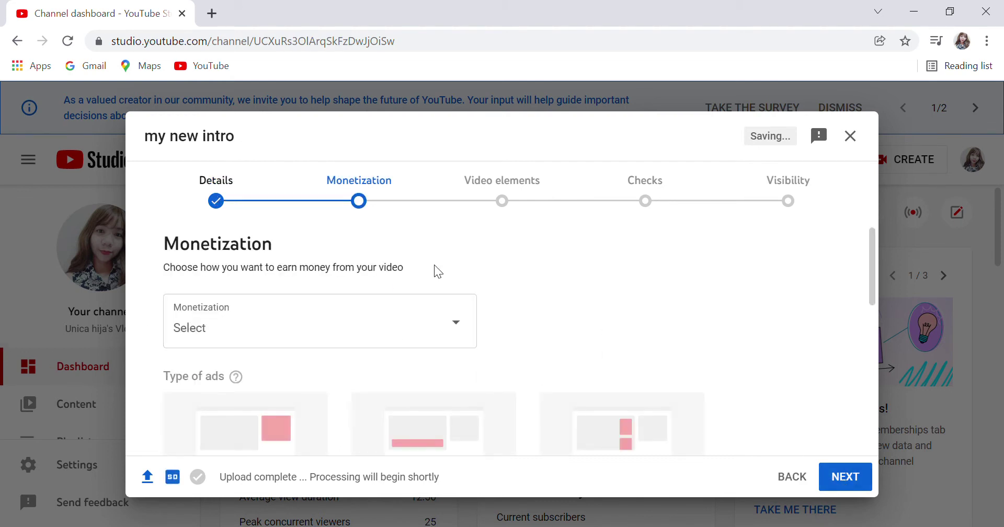
{"action": "scroll", "coordinate": [584, 296], "scroll_direction": "up", "scroll_amount": 2}
{"action": "left_click", "coordinate": [458, 323]}
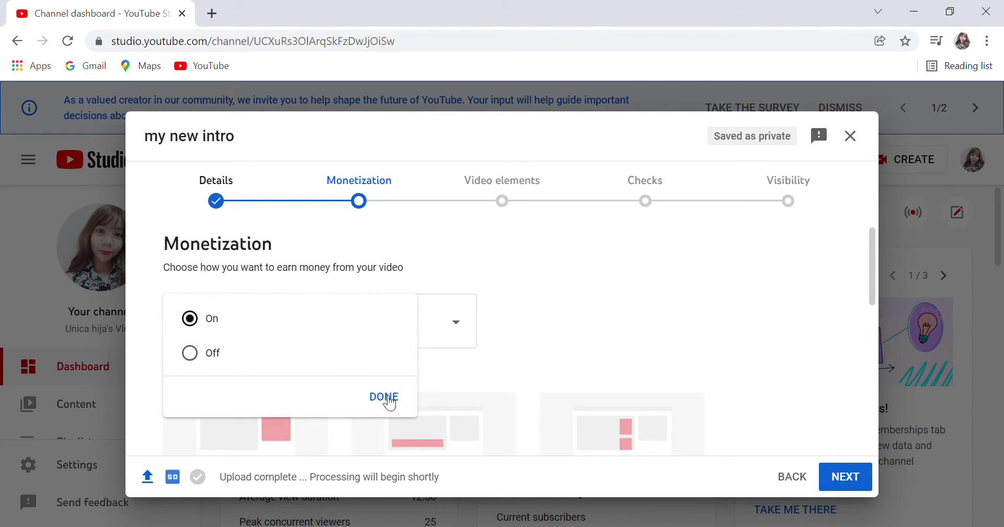
{"action": "left_click", "coordinate": [383, 396]}
- Open the management of mid-roll ads and add an ad break on the timeline at about 1:45:19
{"action": "scroll", "coordinate": [744, 314], "scroll_direction": "down", "scroll_amount": 5}
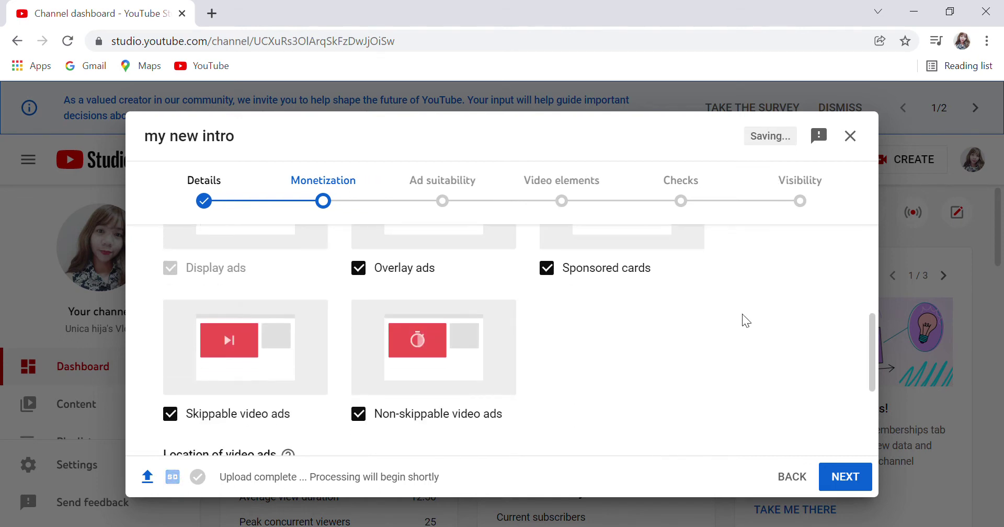
{"action": "scroll", "coordinate": [622, 280], "scroll_direction": "up", "scroll_amount": 3}
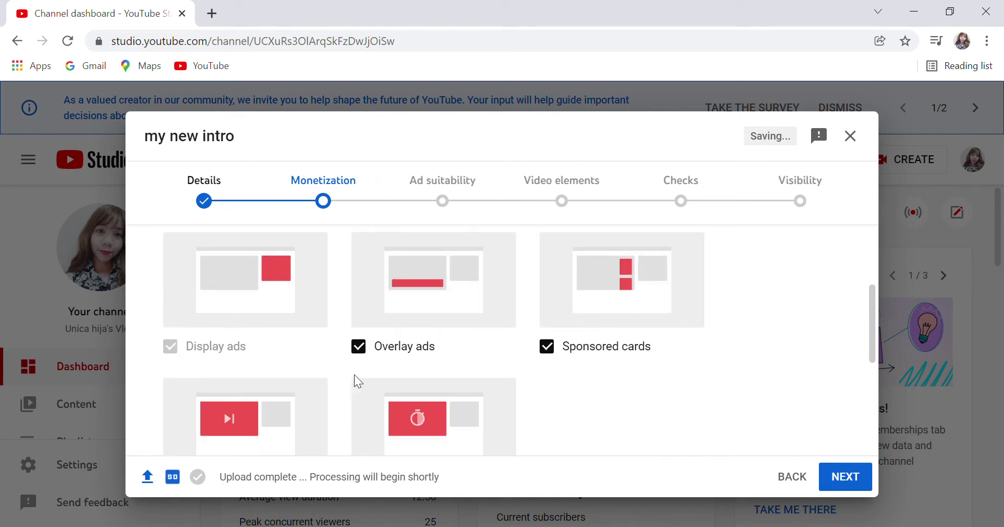
{"action": "scroll", "coordinate": [547, 321], "scroll_direction": "down", "scroll_amount": 3}
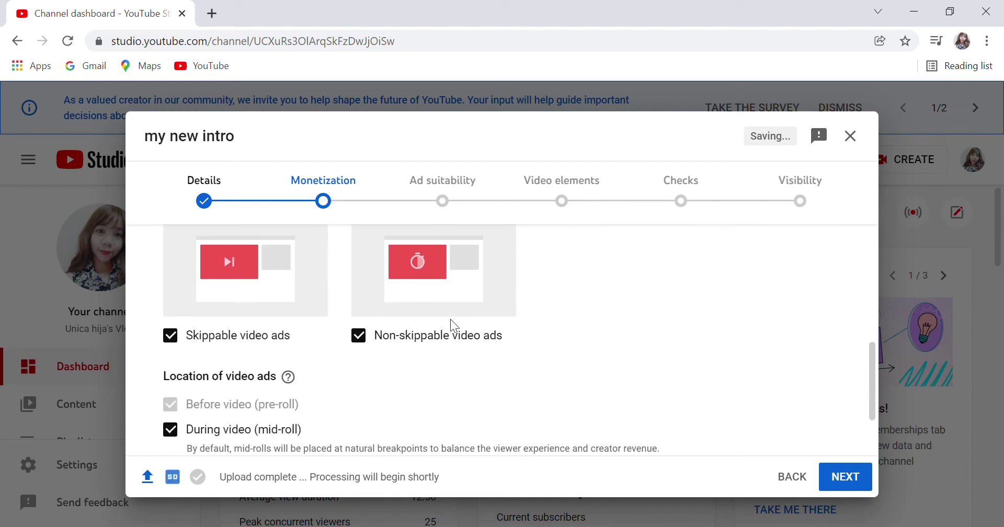
{"action": "scroll", "coordinate": [561, 363], "scroll_direction": "down", "scroll_amount": 2}
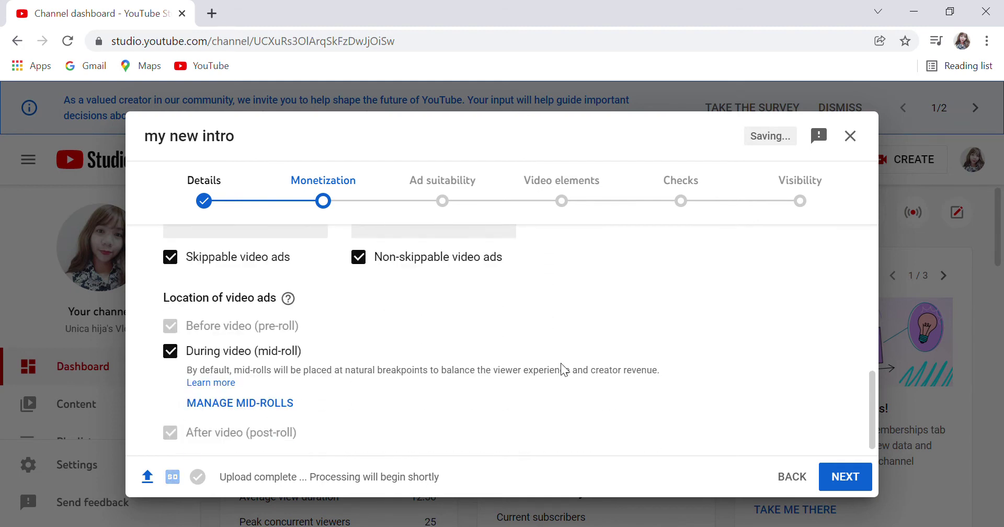
{"action": "left_click", "coordinate": [248, 402]}
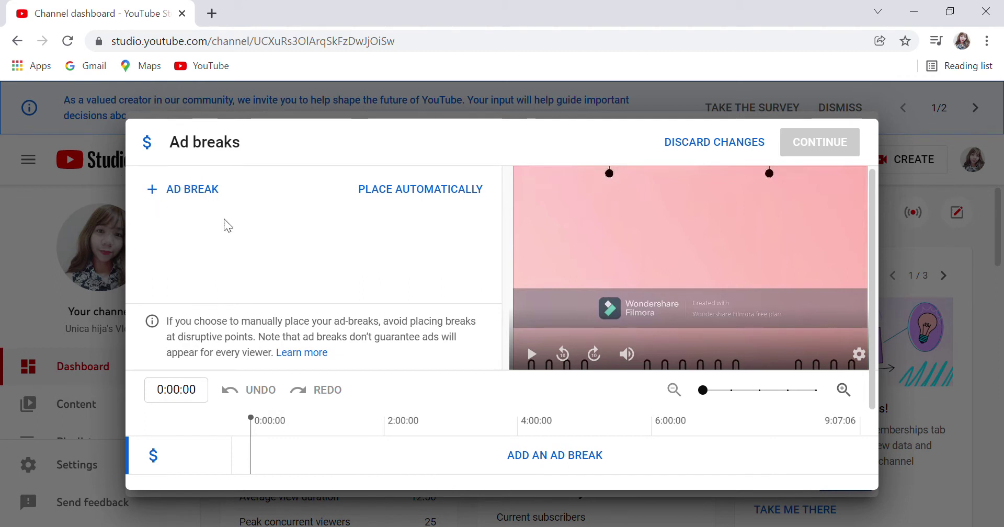
{"action": "left_click", "coordinate": [204, 201]}
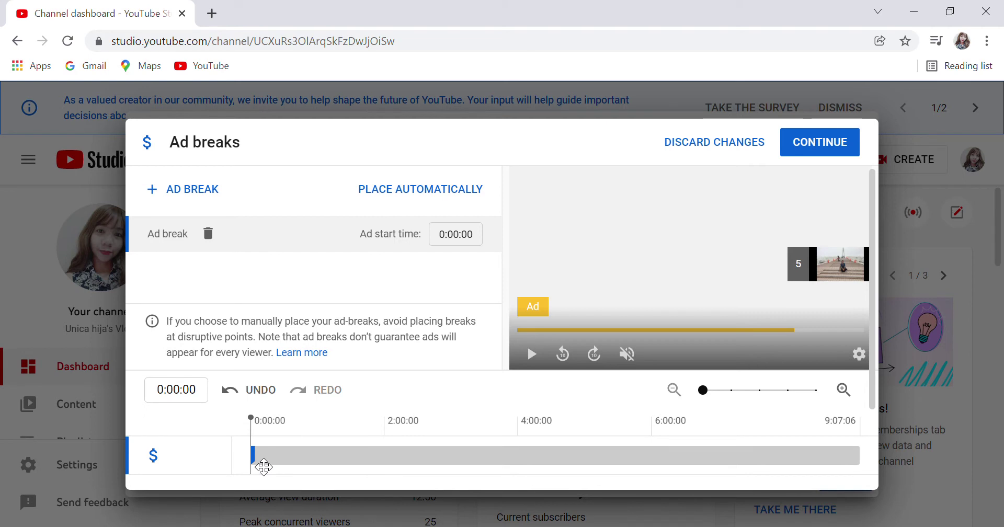
{"action": "left_click_drag", "start_coordinate": [264, 467], "coordinate": [382, 467]}
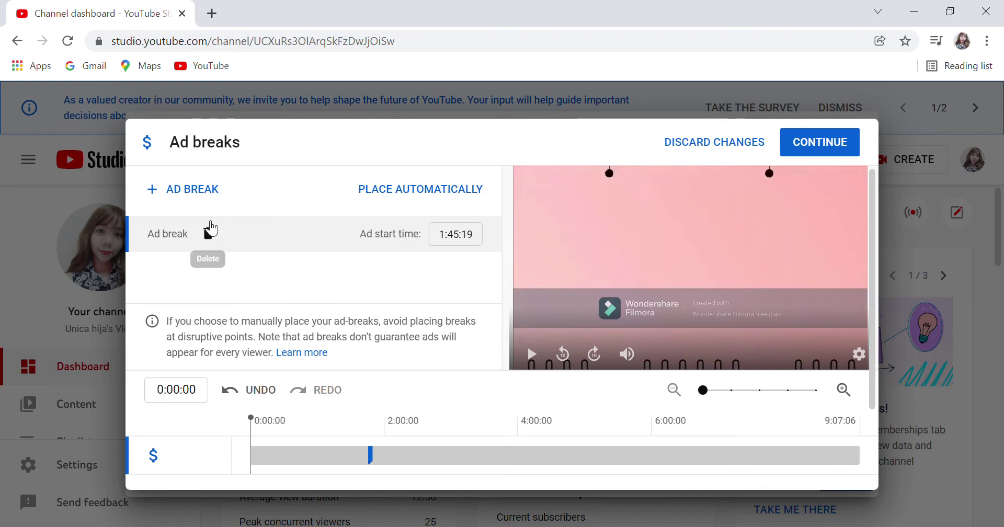
- Add an ad break at 0:00:00 and another one at about 3:27:01 on the video timeline
{"action": "left_click", "coordinate": [215, 189]}
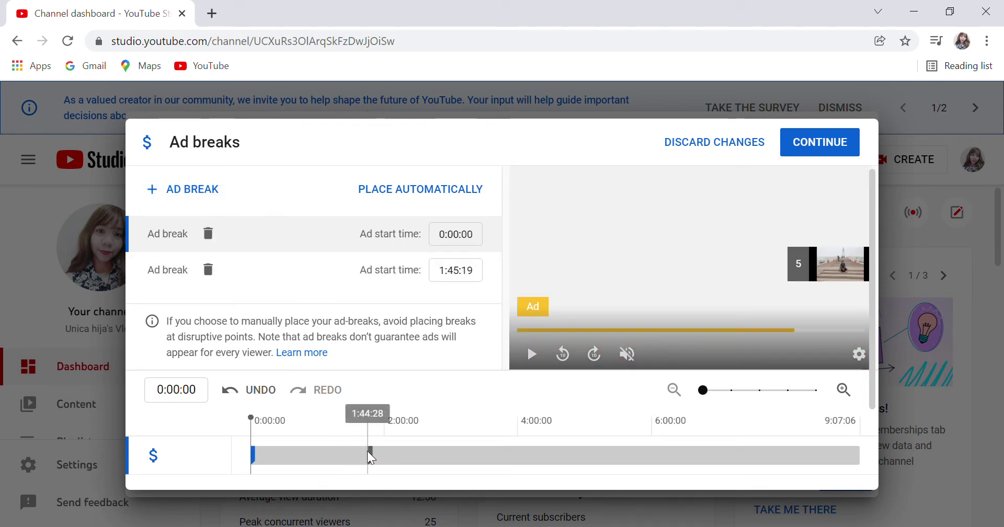
{"action": "left_click_drag", "start_coordinate": [258, 464], "coordinate": [491, 459]}
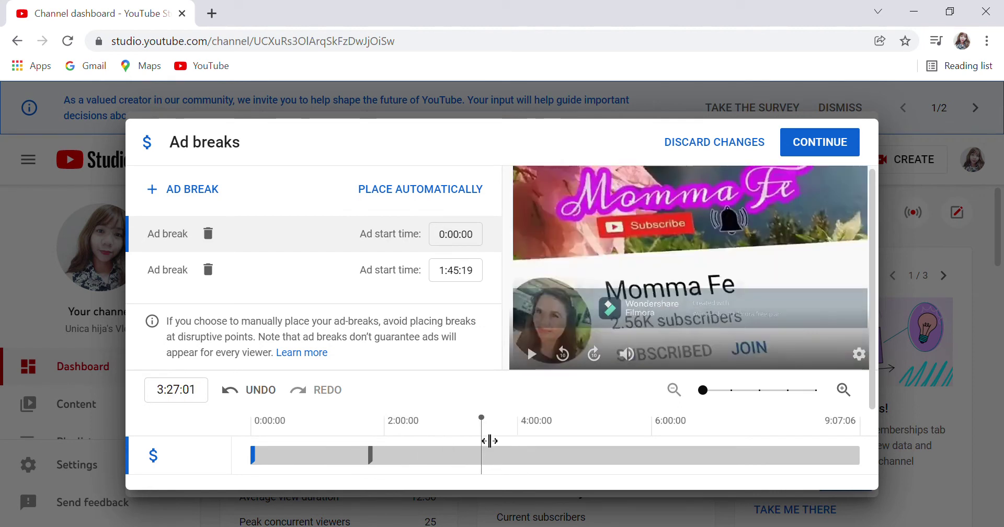
{"action": "left_click", "coordinate": [202, 193]}
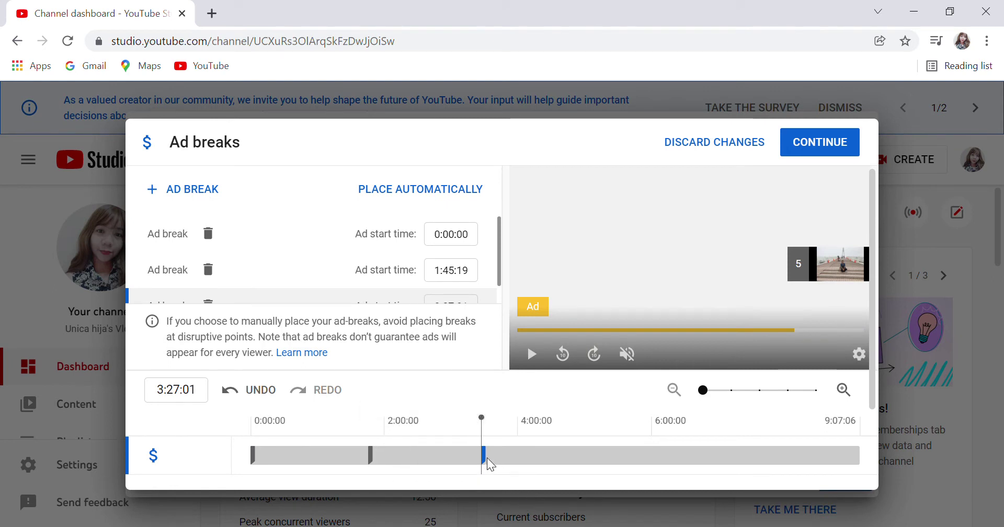
- Add two more ad breaks on the video timeline, at about 5:11:08 and 7:27:06
{"action": "left_click_drag", "start_coordinate": [486, 459], "coordinate": [607, 477]}
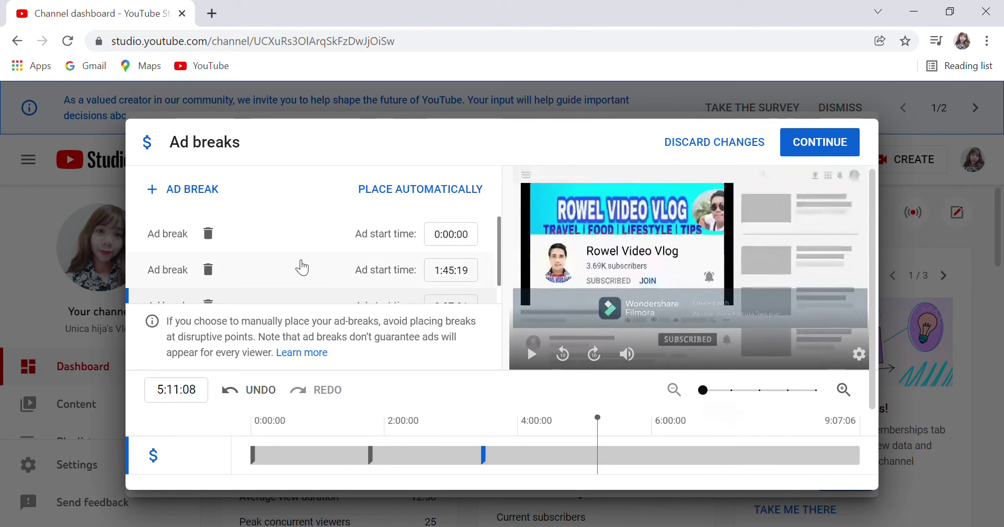
{"action": "left_click", "coordinate": [216, 191]}
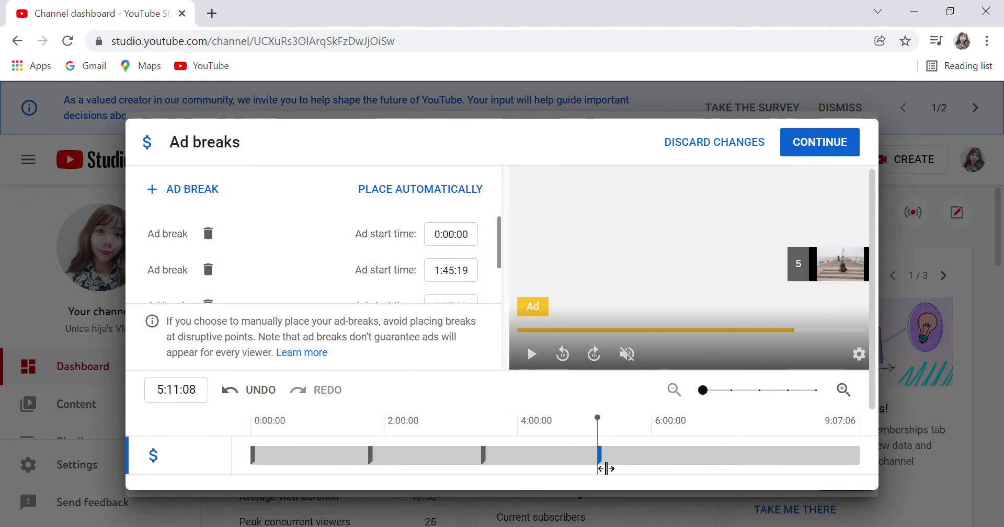
{"action": "left_click_drag", "start_coordinate": [606, 469], "coordinate": [758, 469]}
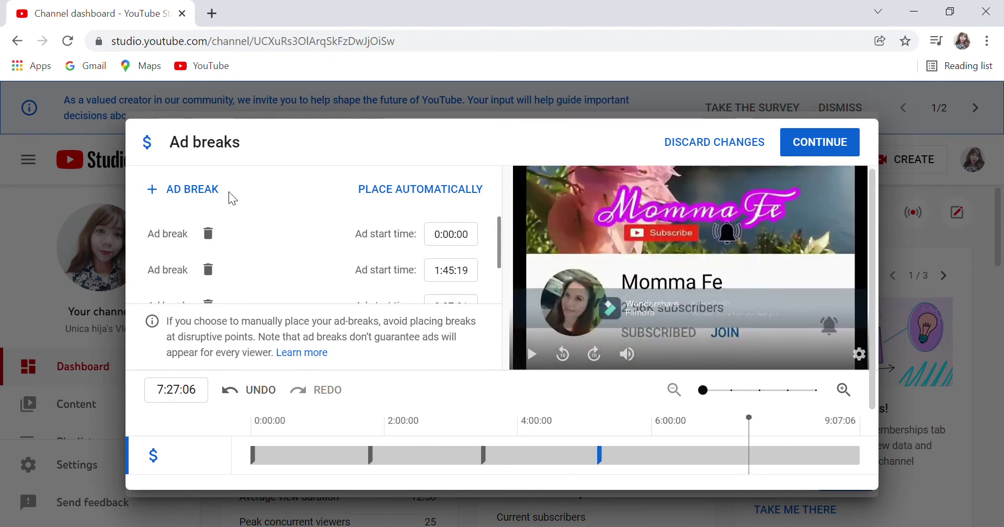
{"action": "left_click", "coordinate": [214, 190]}
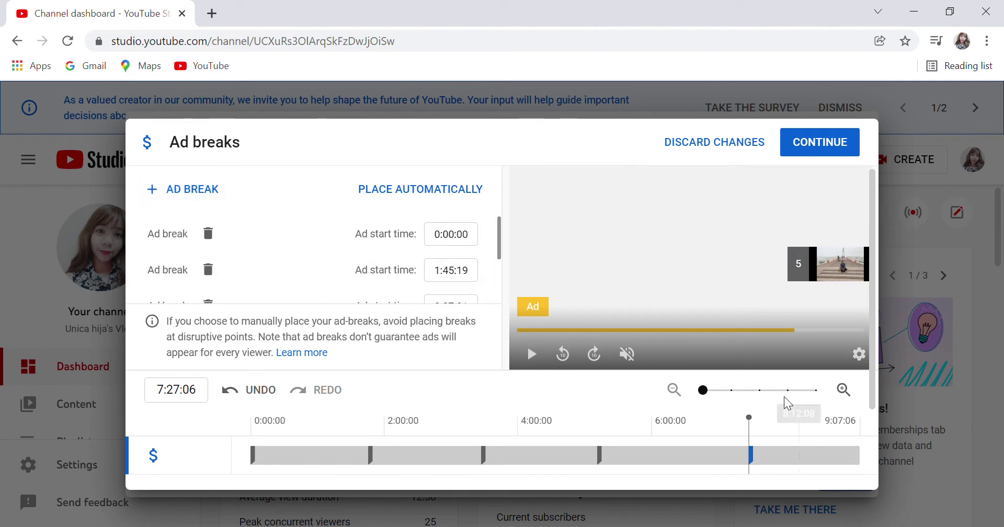
- Check the list of placed ad breaks and confirm them to return to the monetization settings
{"action": "scroll", "coordinate": [439, 231], "scroll_direction": "down", "scroll_amount": 2}
{"action": "scroll", "coordinate": [438, 231], "scroll_direction": "down", "scroll_amount": 3}
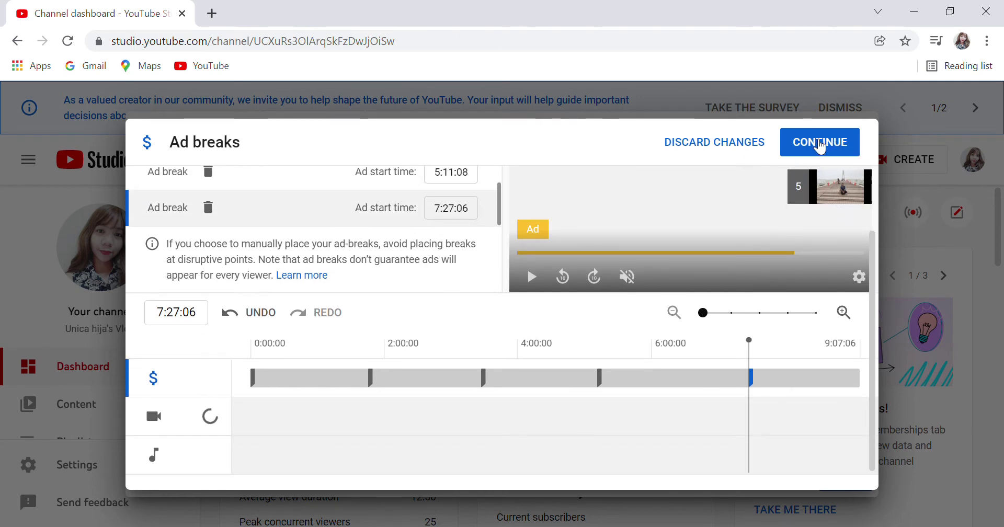
{"action": "left_click", "coordinate": [835, 147]}
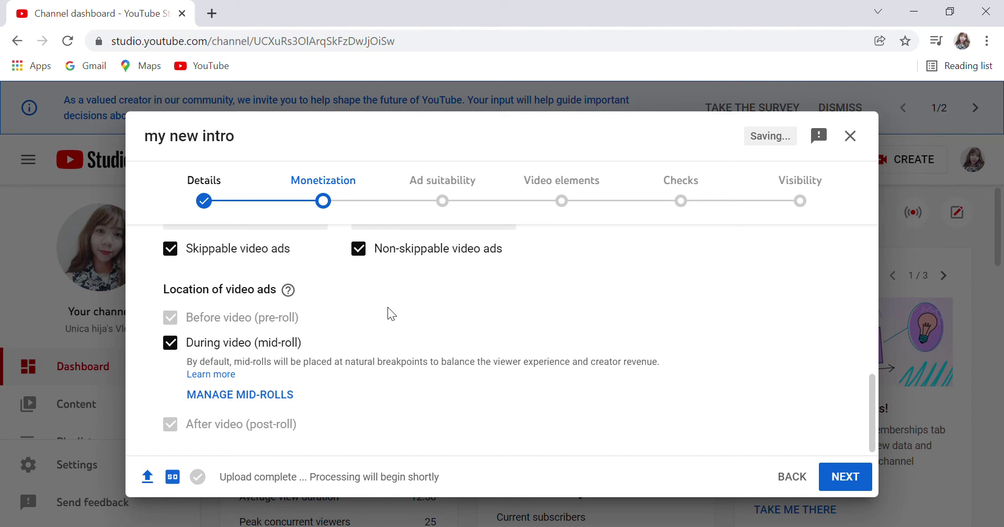
- Review the video ad types and ad locations, and continue to the Ad suitability stage
{"action": "scroll", "coordinate": [474, 398], "scroll_direction": "up", "scroll_amount": 4}
{"action": "scroll", "coordinate": [473, 384], "scroll_direction": "up", "scroll_amount": 3}
{"action": "scroll", "coordinate": [507, 345], "scroll_direction": "down", "scroll_amount": 6}
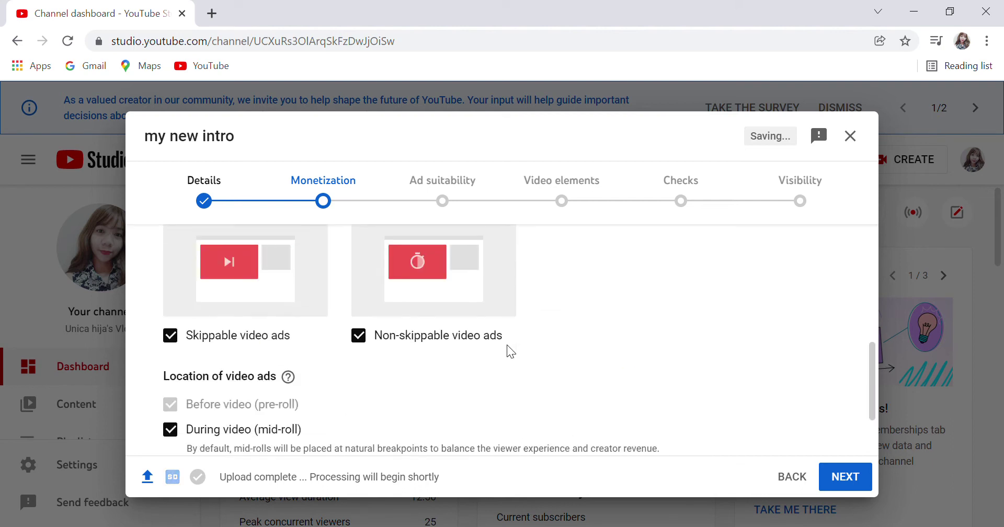
{"action": "scroll", "coordinate": [507, 345], "scroll_direction": "down", "scroll_amount": 2}
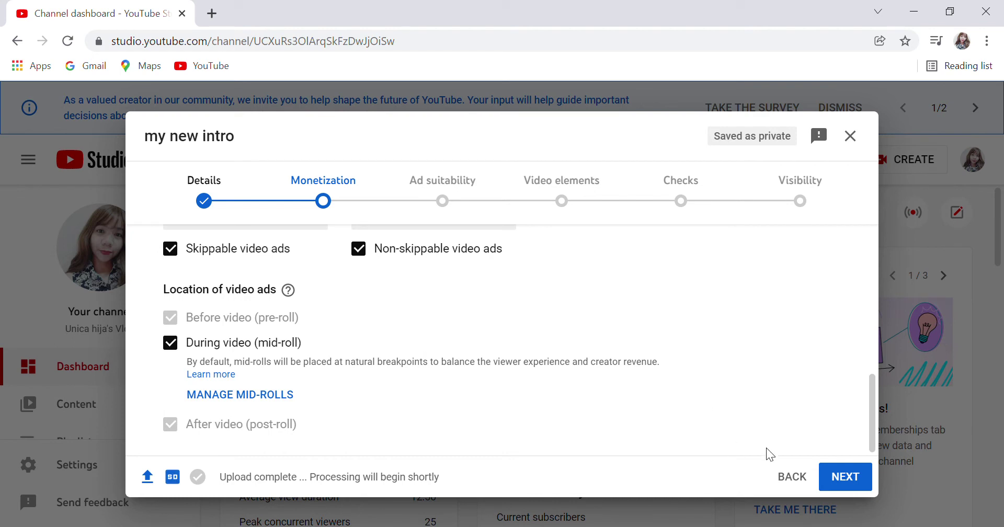
{"action": "left_click", "coordinate": [857, 482]}
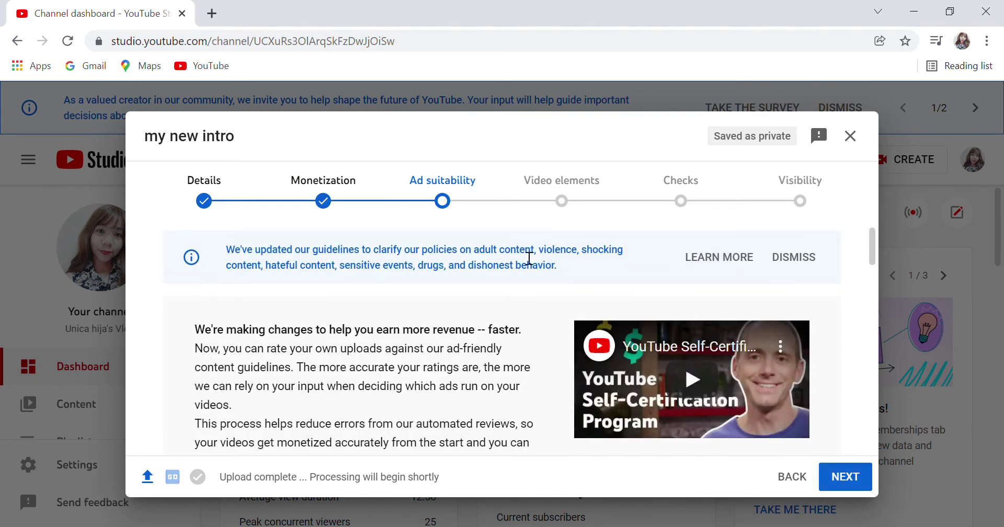
- Examine the ad suitability questionnaire's content categories, from inappropriate language to controversial issues
{"action": "scroll", "coordinate": [476, 236], "scroll_direction": "down", "scroll_amount": 6}
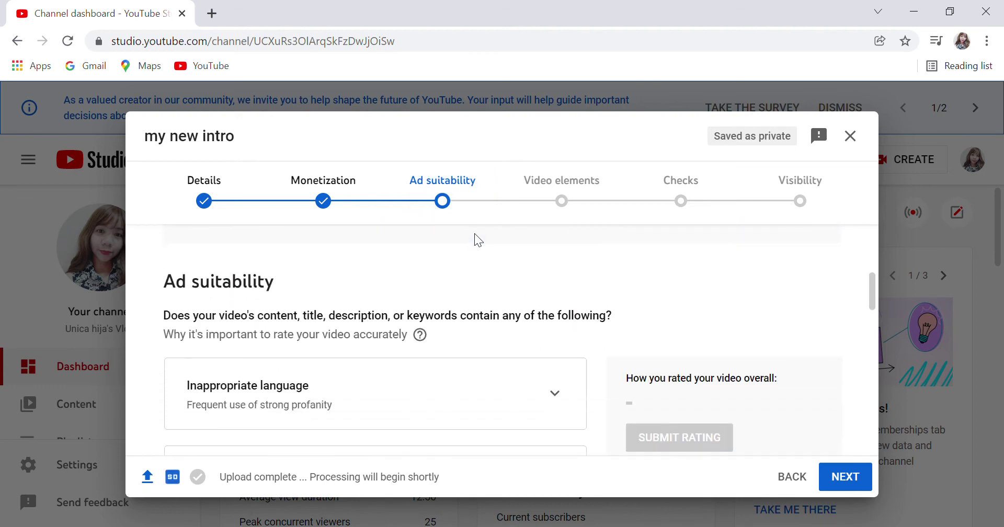
{"action": "scroll", "coordinate": [470, 251], "scroll_direction": "up", "scroll_amount": 6}
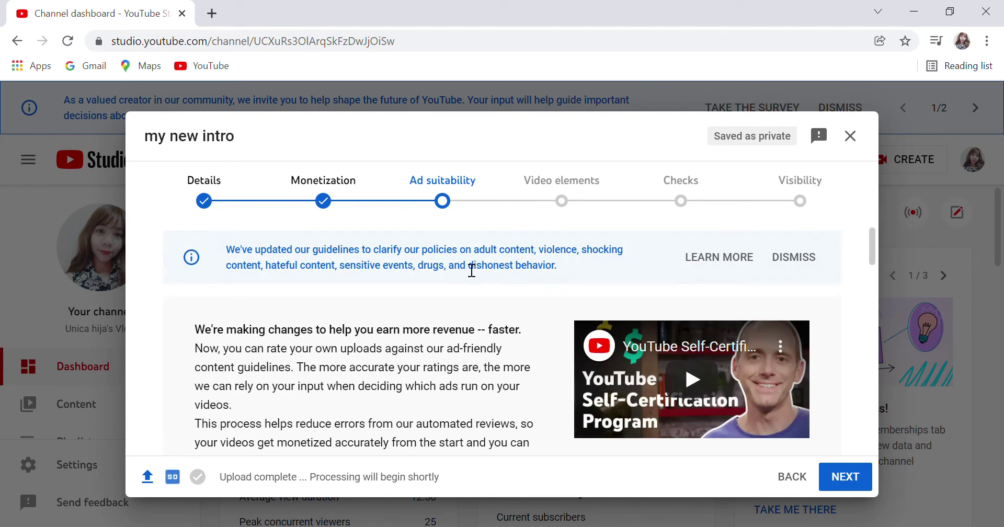
{"action": "scroll", "coordinate": [466, 276], "scroll_direction": "down", "scroll_amount": 3}
{"action": "scroll", "coordinate": [466, 276], "scroll_direction": "down", "scroll_amount": 3}
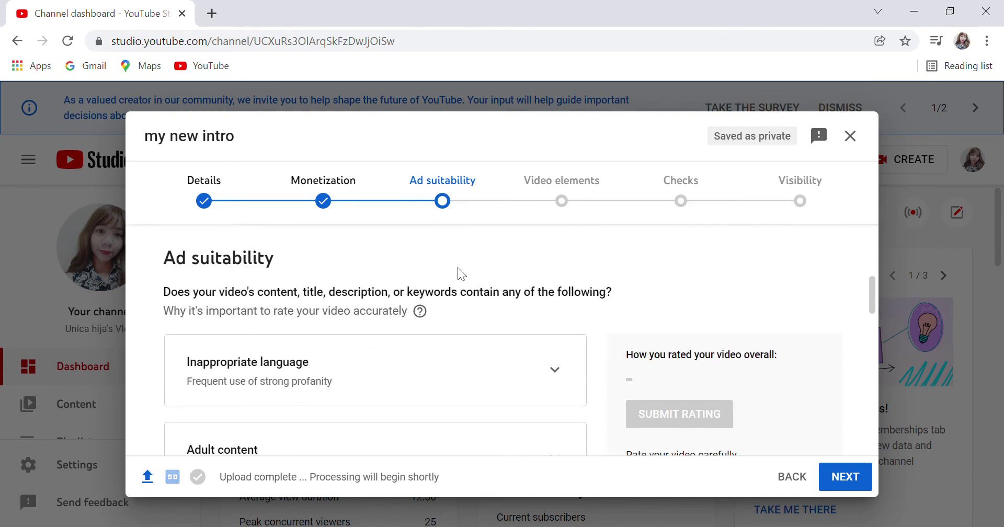
{"action": "scroll", "coordinate": [463, 272], "scroll_direction": "down", "scroll_amount": 2}
{"action": "scroll", "coordinate": [464, 273], "scroll_direction": "down", "scroll_amount": 5}
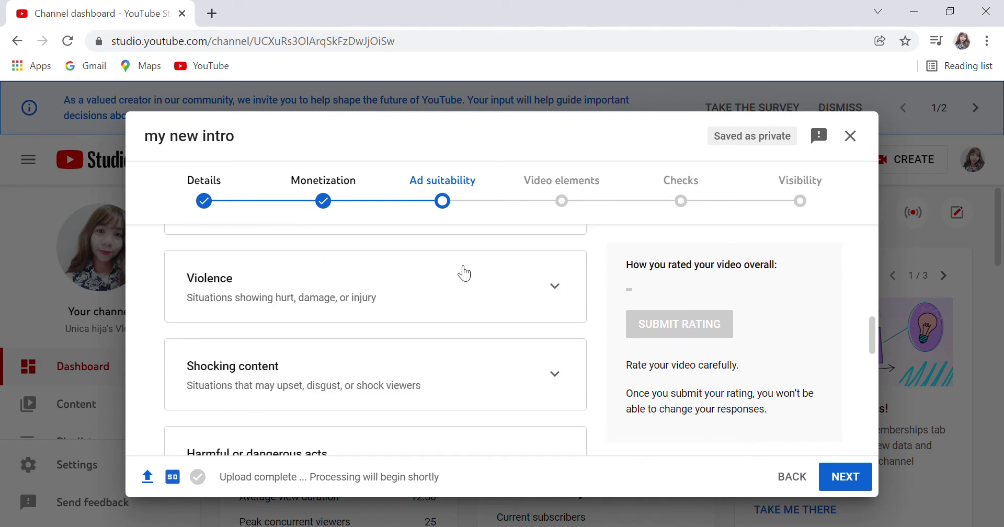
{"action": "scroll", "coordinate": [464, 273], "scroll_direction": "up", "scroll_amount": 1}
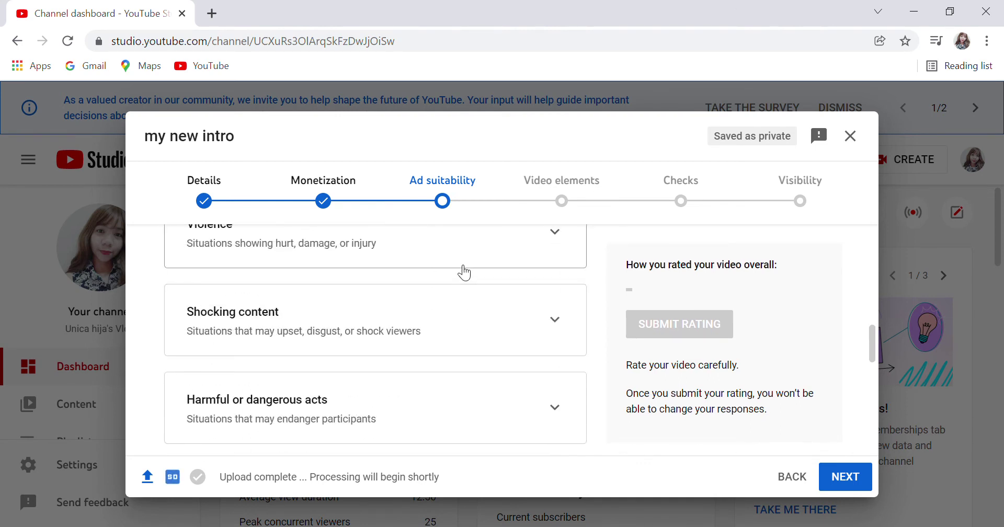
{"action": "scroll", "coordinate": [426, 293], "scroll_direction": "up", "scroll_amount": 6}
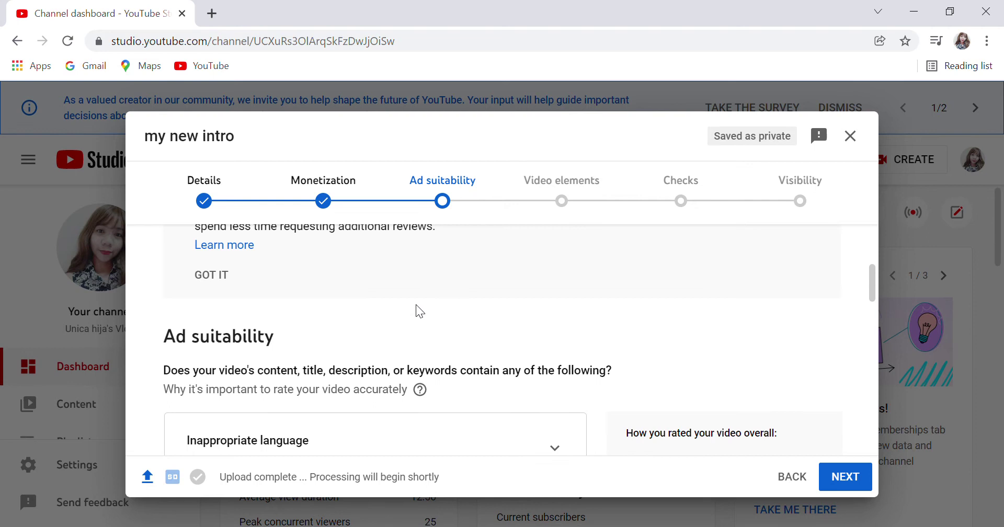
{"action": "scroll", "coordinate": [416, 304], "scroll_direction": "down", "scroll_amount": 1}
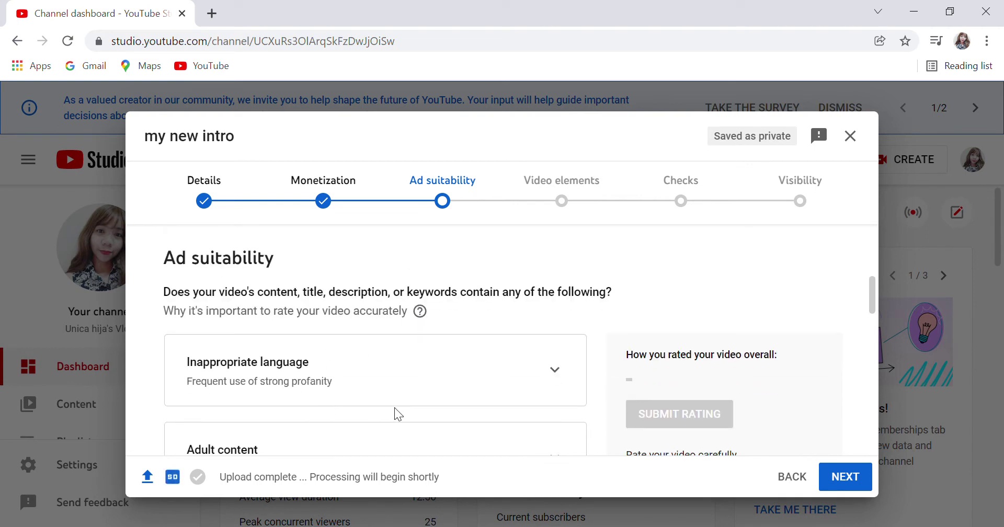
{"action": "scroll", "coordinate": [460, 397], "scroll_direction": "down", "scroll_amount": 3}
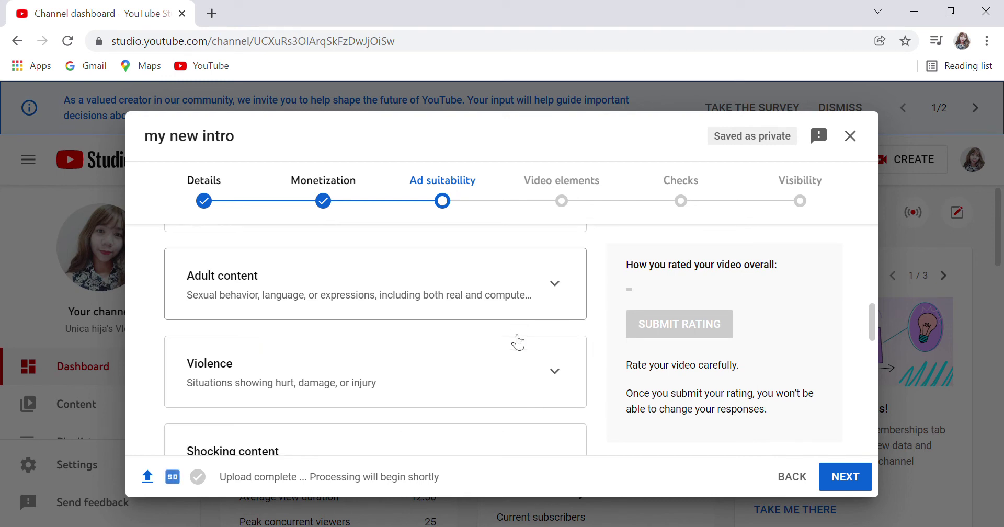
{"action": "scroll", "coordinate": [408, 337], "scroll_direction": "down", "scroll_amount": 2}
{"action": "scroll", "coordinate": [384, 361], "scroll_direction": "down", "scroll_amount": 2}
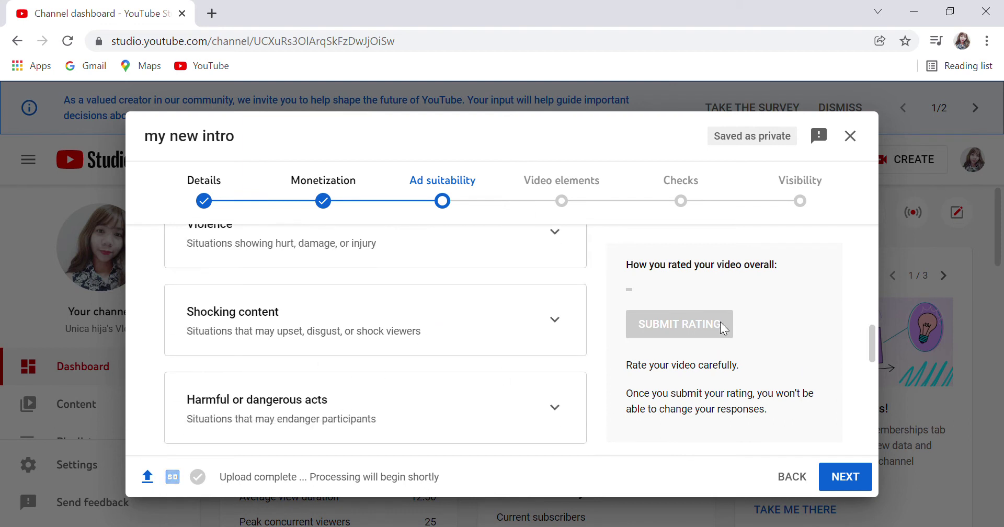
{"action": "scroll", "coordinate": [520, 360], "scroll_direction": "down", "scroll_amount": 2}
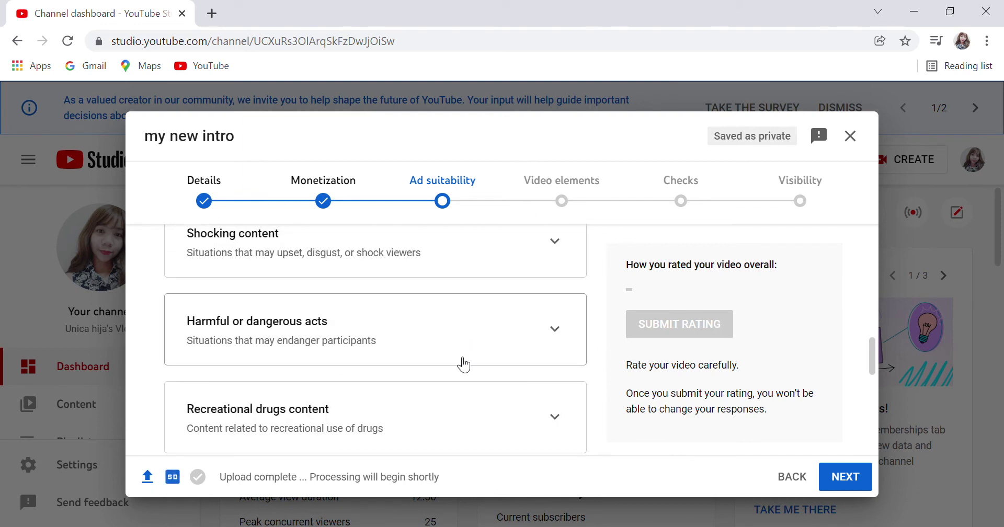
{"action": "scroll", "coordinate": [570, 346], "scroll_direction": "down", "scroll_amount": 1}
{"action": "scroll", "coordinate": [396, 392], "scroll_direction": "down", "scroll_amount": 10}
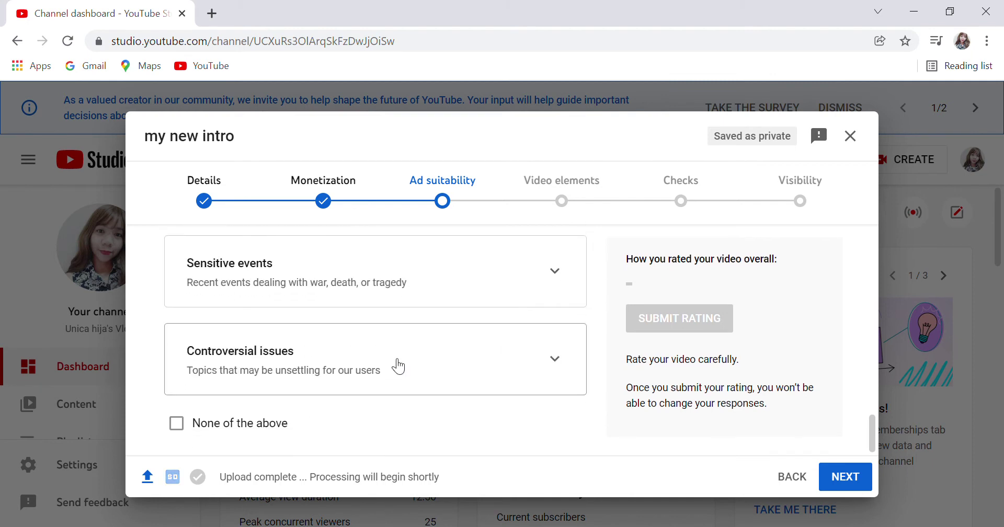
- Declare that none of the listed content categories apply to the video and submit the ad suitability rating
{"action": "left_click", "coordinate": [180, 428]}
{"action": "scroll", "coordinate": [766, 392], "scroll_direction": "up", "scroll_amount": 4}
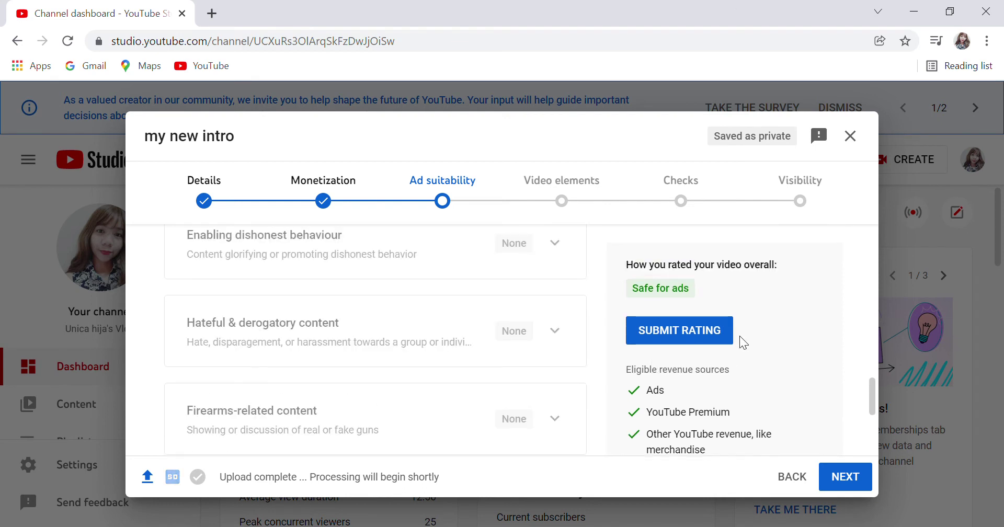
{"action": "left_click", "coordinate": [691, 335]}
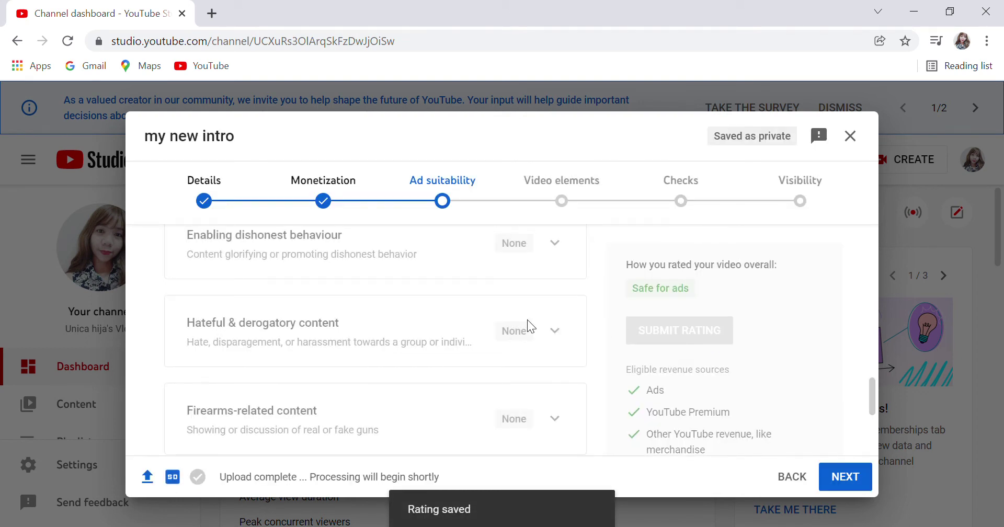
- Continue to the Video elements stage and look over the subtitles, end screen and cards options
{"action": "scroll", "coordinate": [525, 303], "scroll_direction": "down", "scroll_amount": 5}
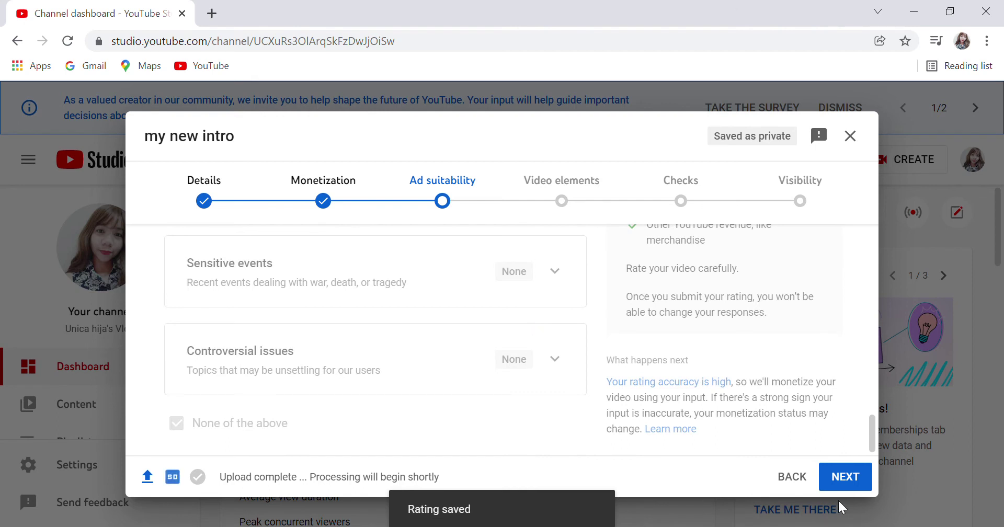
{"action": "left_click", "coordinate": [845, 477]}
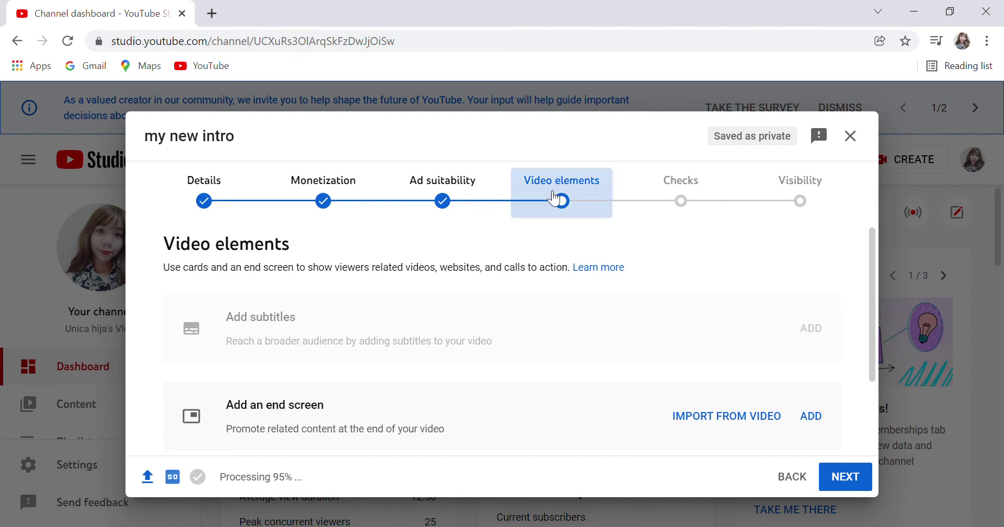
{"action": "scroll", "coordinate": [605, 383], "scroll_direction": "down", "scroll_amount": 2}
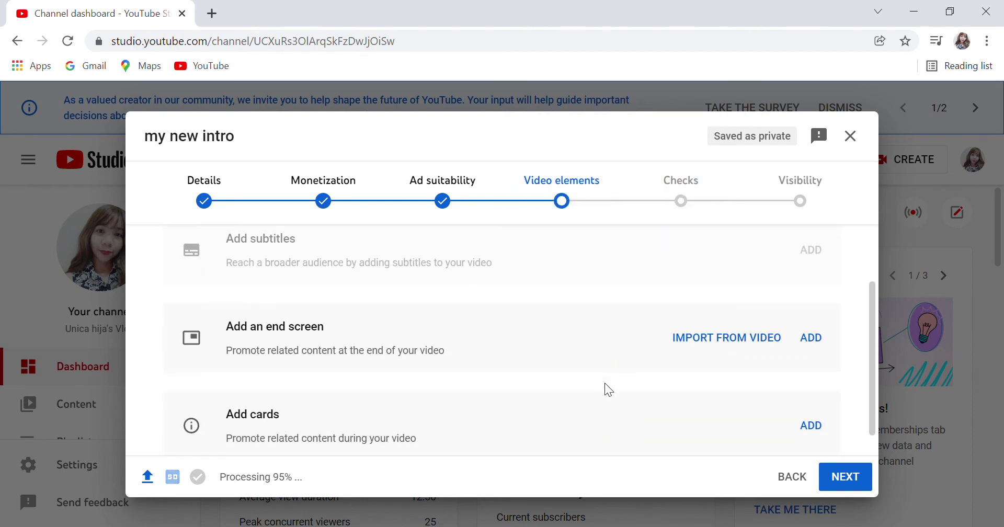
{"action": "scroll", "coordinate": [607, 383], "scroll_direction": "up", "scroll_amount": 2}
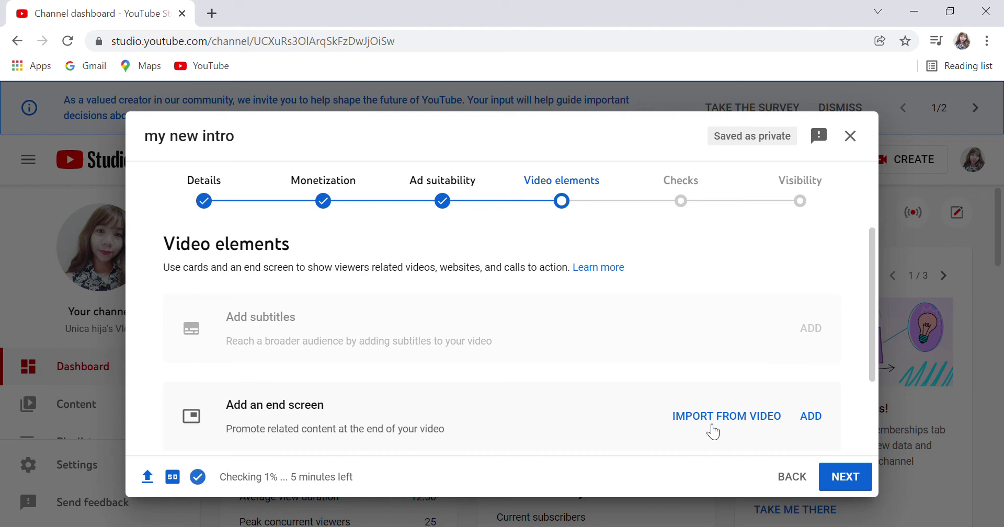
- Look at importing an end screen from another video and at the end screen editor, leaving both without adding anything
{"action": "left_click", "coordinate": [745, 418]}
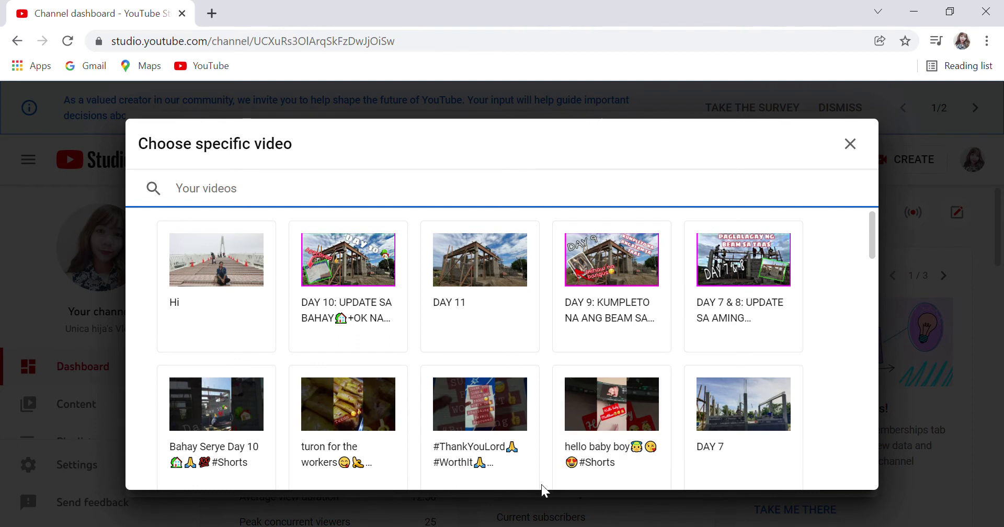
{"action": "left_click", "coordinate": [851, 144]}
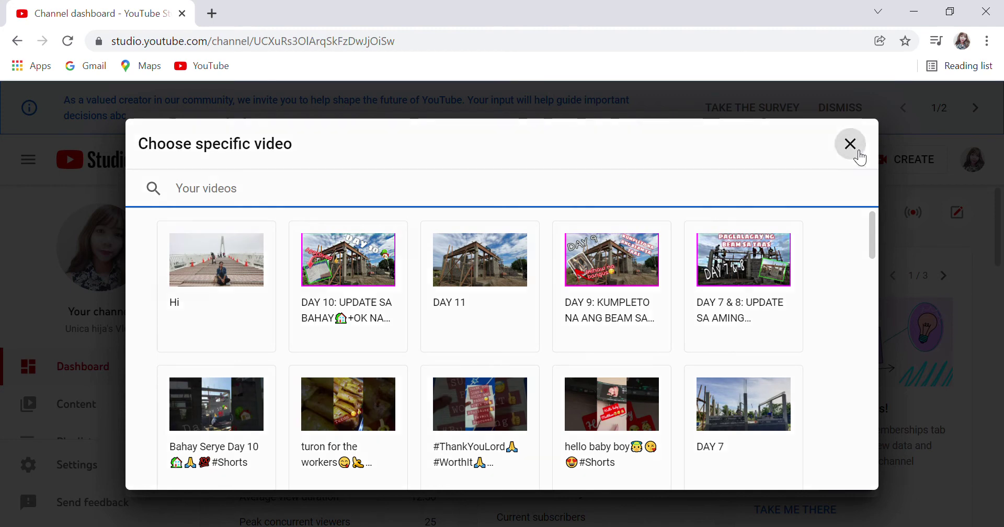
{"action": "mouse_move", "coordinate": [260, 272]}
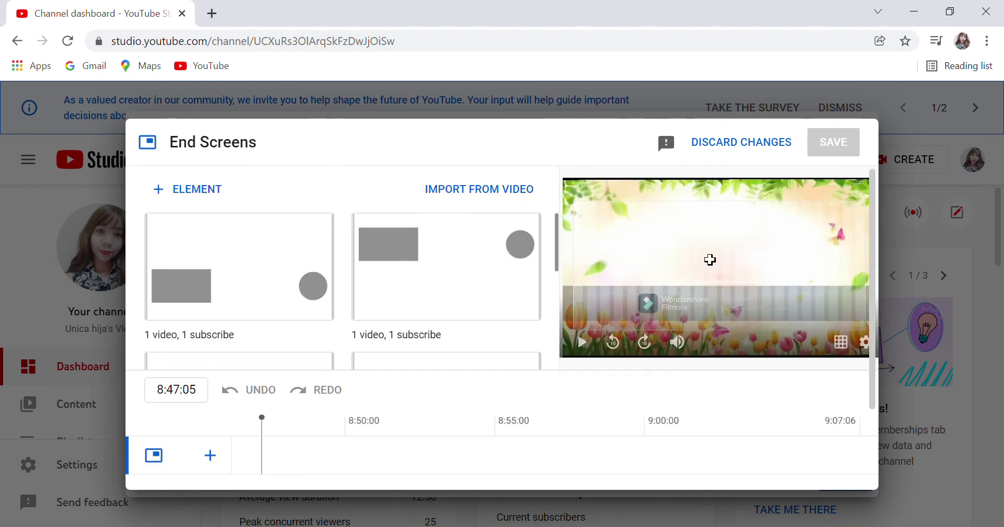
{"action": "left_click", "coordinate": [737, 141]}
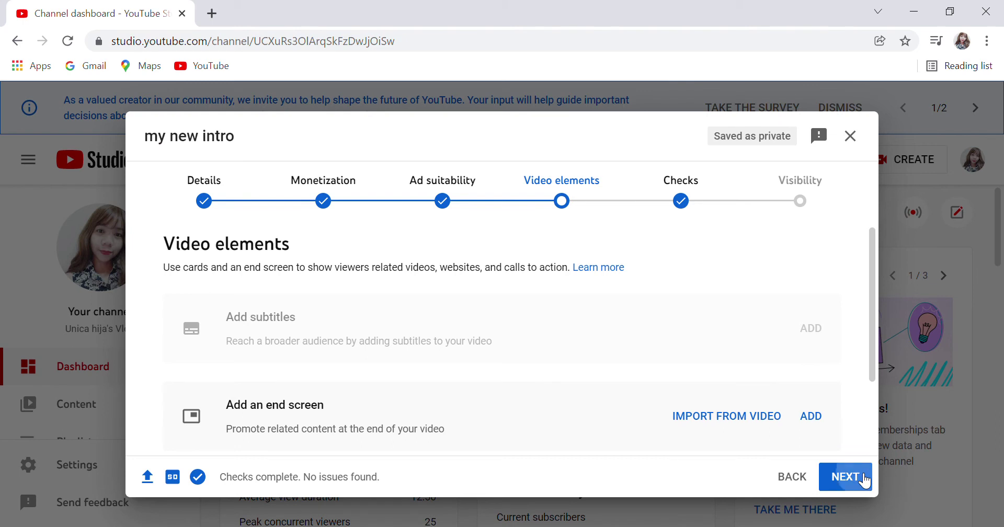
- Continue to the Checks stage and review the copyright and ad suitability checks
{"action": "left_click", "coordinate": [848, 477]}
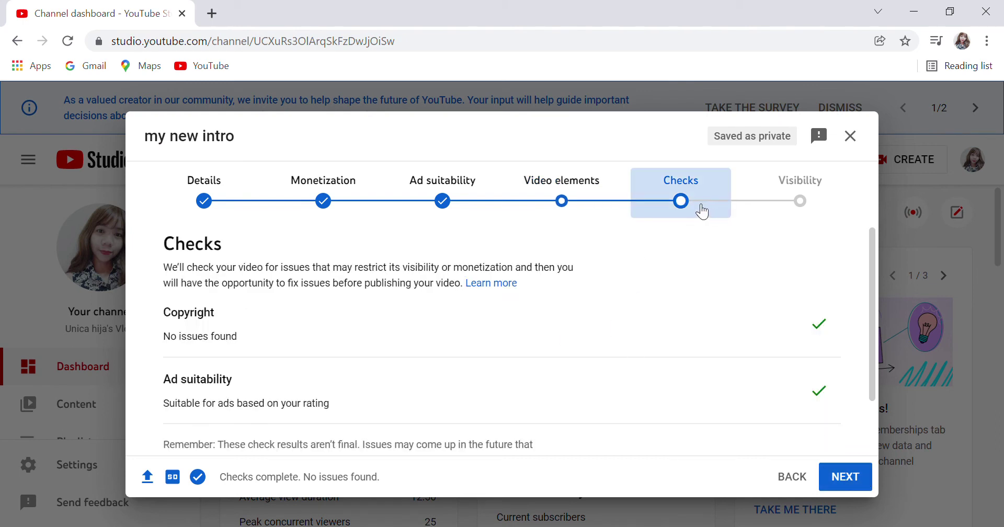
{"action": "scroll", "coordinate": [510, 324], "scroll_direction": "down", "scroll_amount": 2}
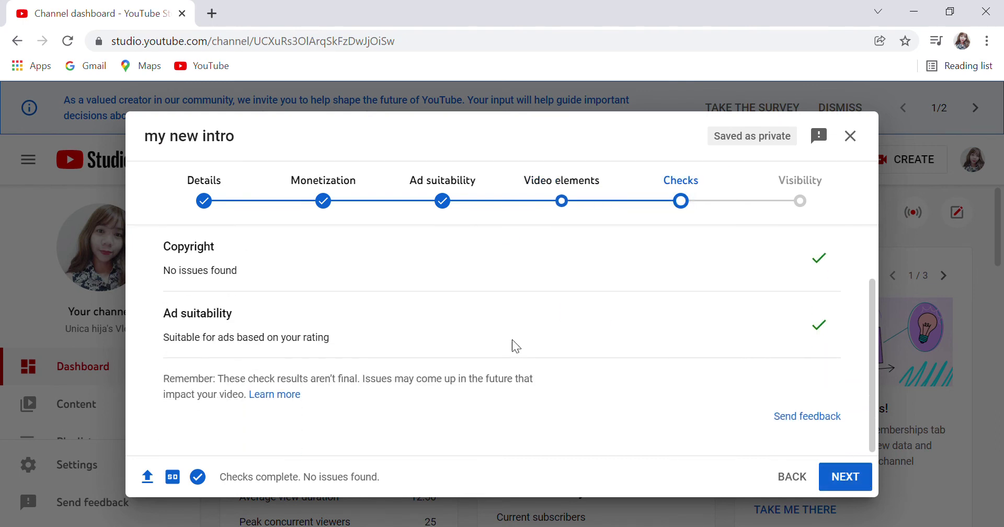
{"action": "scroll", "coordinate": [549, 312], "scroll_direction": "up", "scroll_amount": 2}
{"action": "scroll", "coordinate": [551, 308], "scroll_direction": "down", "scroll_amount": 2}
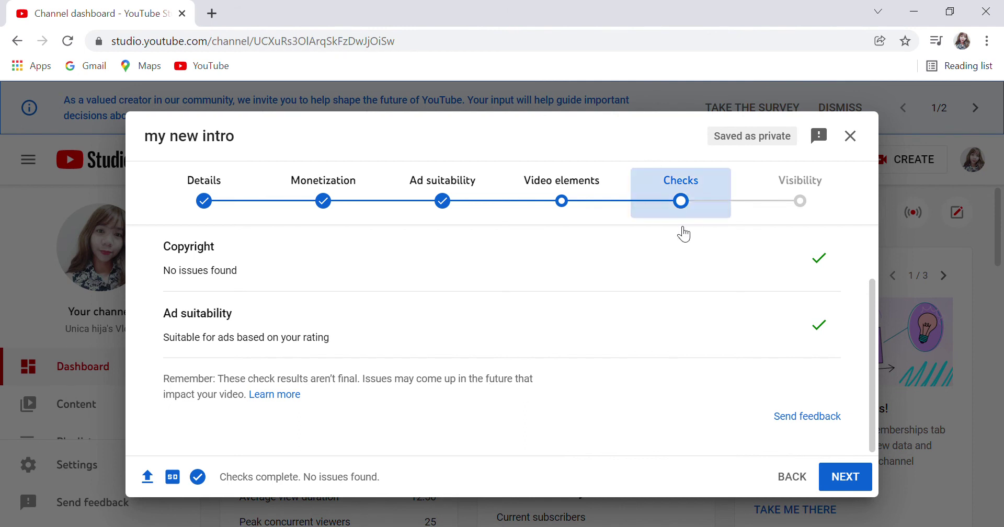
- Continue to the Visibility stage, review the publishing options and set the video's visibility to Public
{"action": "left_click", "coordinate": [858, 487]}
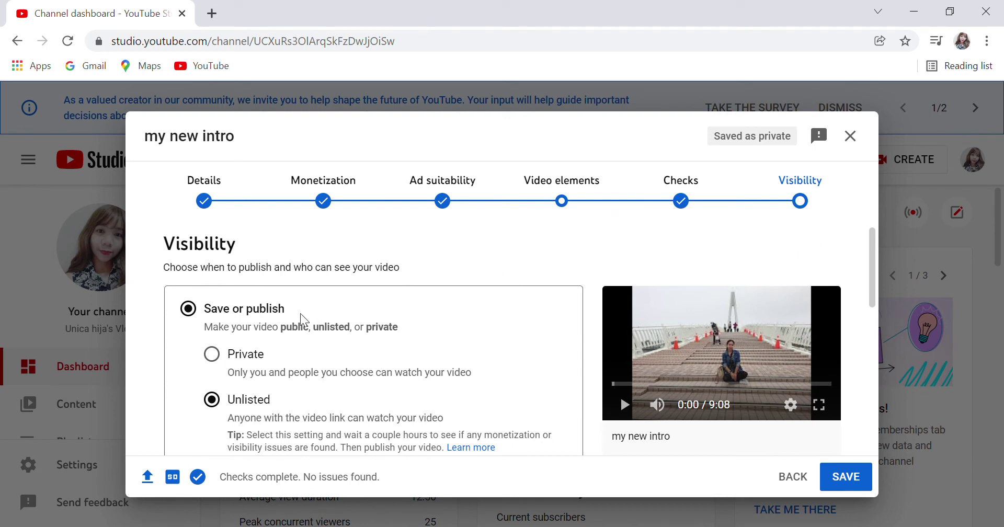
{"action": "scroll", "coordinate": [380, 328], "scroll_direction": "down", "scroll_amount": 5}
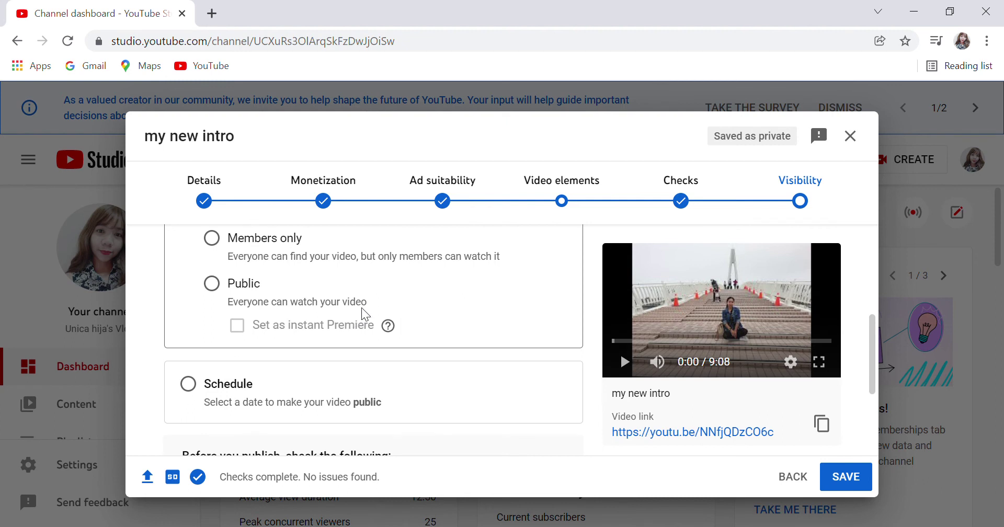
{"action": "scroll", "coordinate": [408, 312], "scroll_direction": "up", "scroll_amount": 5}
{"action": "scroll", "coordinate": [409, 306], "scroll_direction": "down", "scroll_amount": 2}
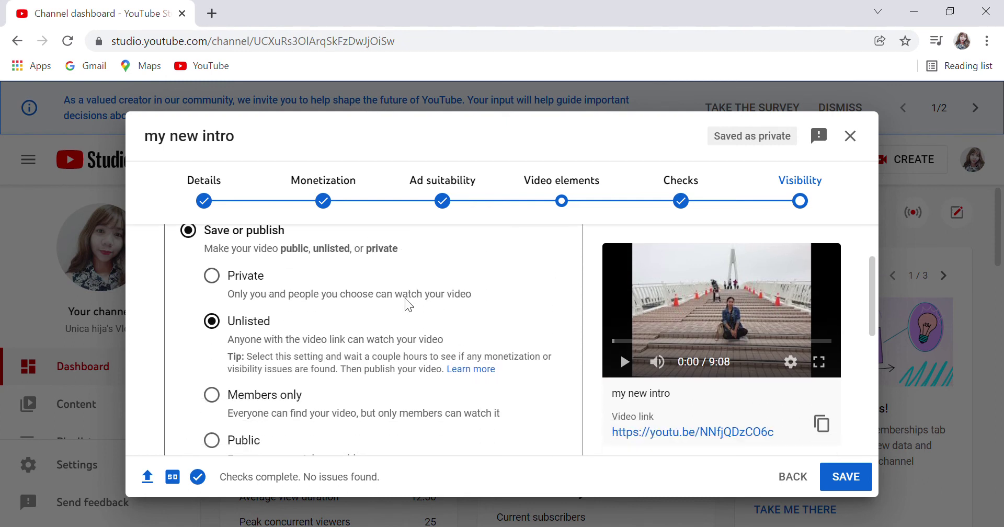
{"action": "scroll", "coordinate": [409, 305], "scroll_direction": "down", "scroll_amount": 2}
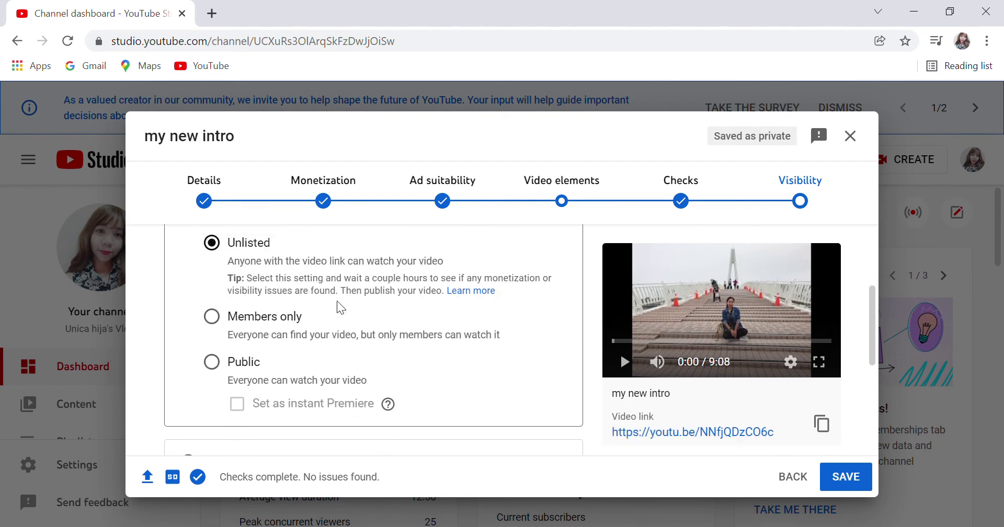
{"action": "left_click", "coordinate": [211, 362]}
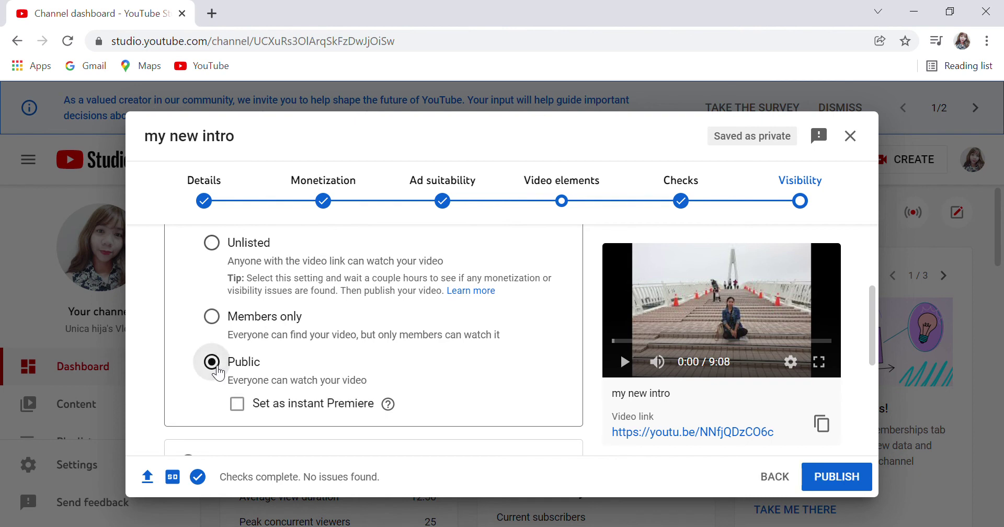
{"action": "scroll", "coordinate": [444, 367], "scroll_direction": "up", "scroll_amount": 4}
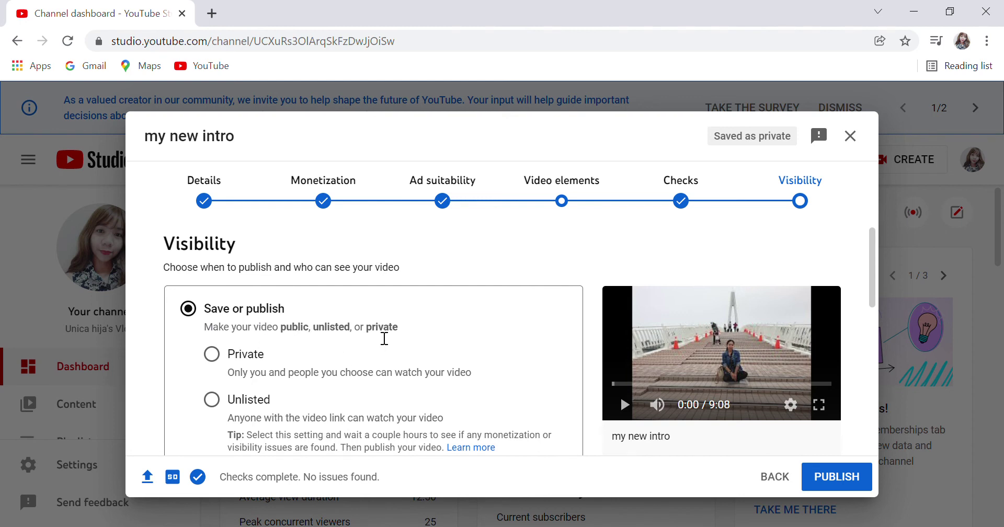
- Switch the video from immediate publishing to a scheduled release and set the date to Nov 25, 2021
{"action": "scroll", "coordinate": [366, 351], "scroll_direction": "down", "scroll_amount": 2}
{"action": "scroll", "coordinate": [277, 366], "scroll_direction": "up", "scroll_amount": 1}
{"action": "scroll", "coordinate": [413, 346], "scroll_direction": "down", "scroll_amount": 1}
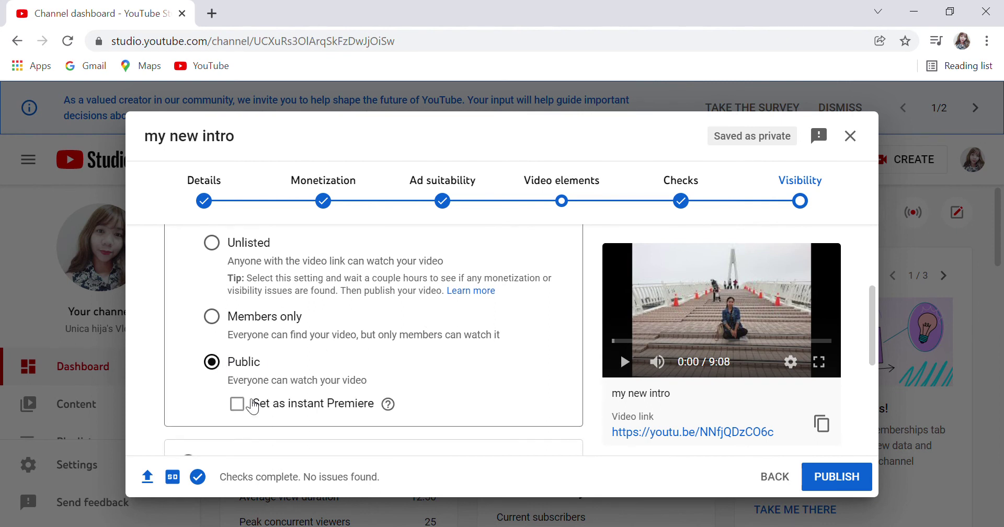
{"action": "scroll", "coordinate": [365, 393], "scroll_direction": "down", "scroll_amount": 1}
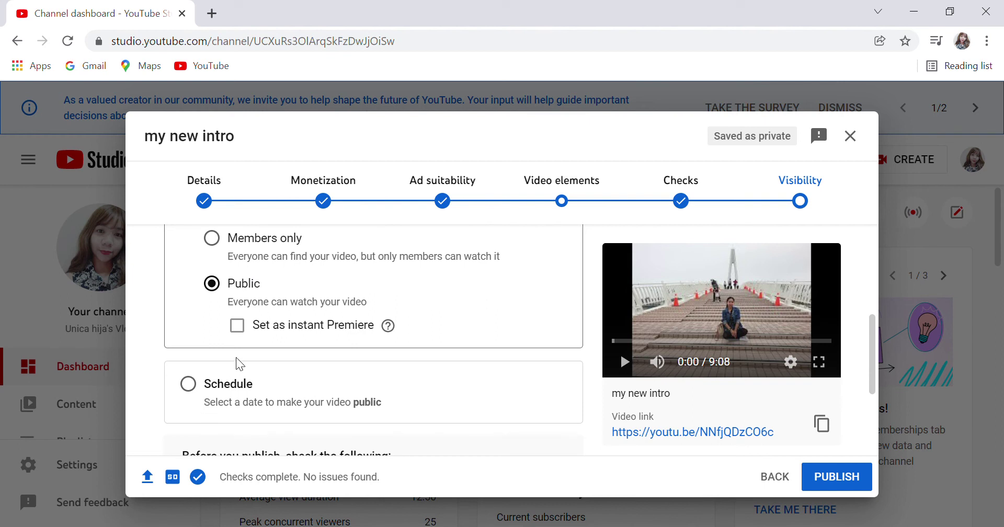
{"action": "left_click", "coordinate": [240, 335]}
{"action": "left_click", "coordinate": [188, 384]}
{"action": "scroll", "coordinate": [384, 384], "scroll_direction": "up", "scroll_amount": 3}
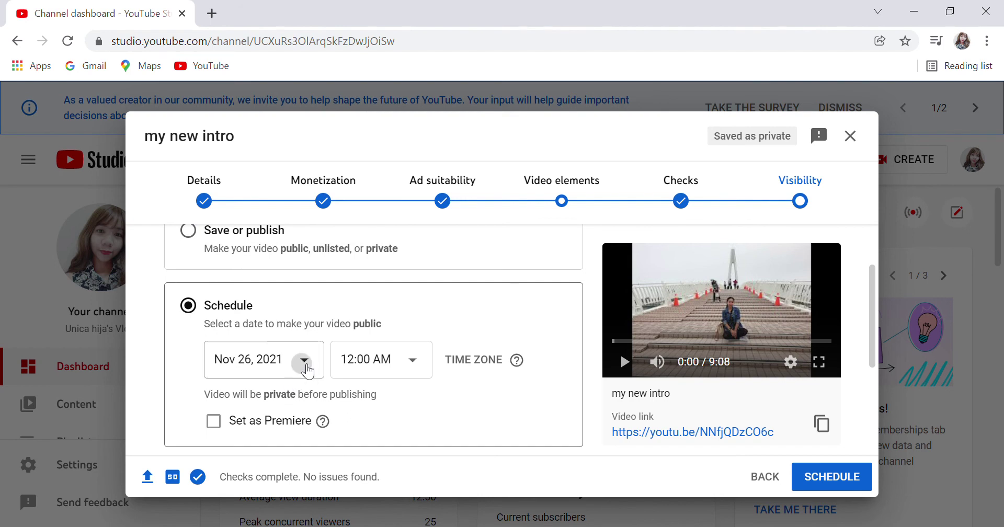
{"action": "left_click", "coordinate": [306, 370]}
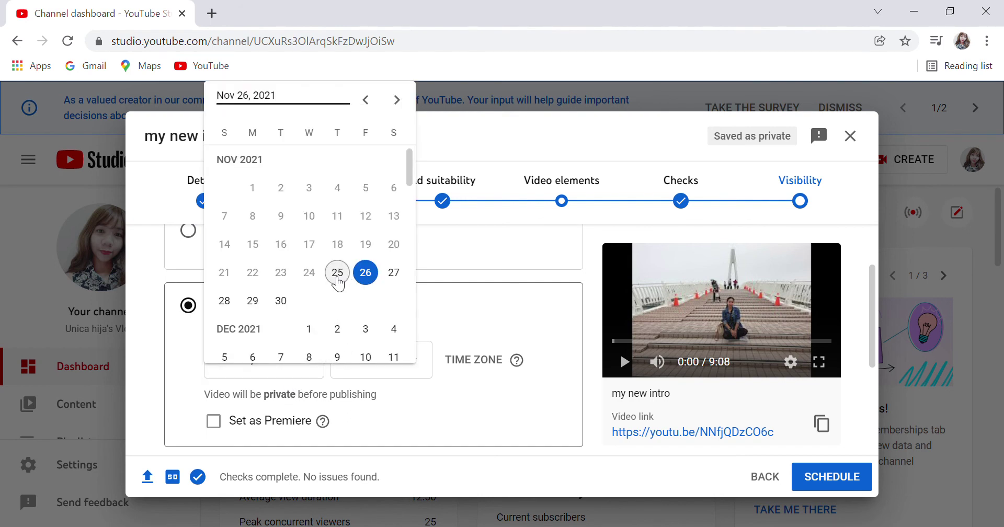
{"action": "left_click", "coordinate": [337, 272]}
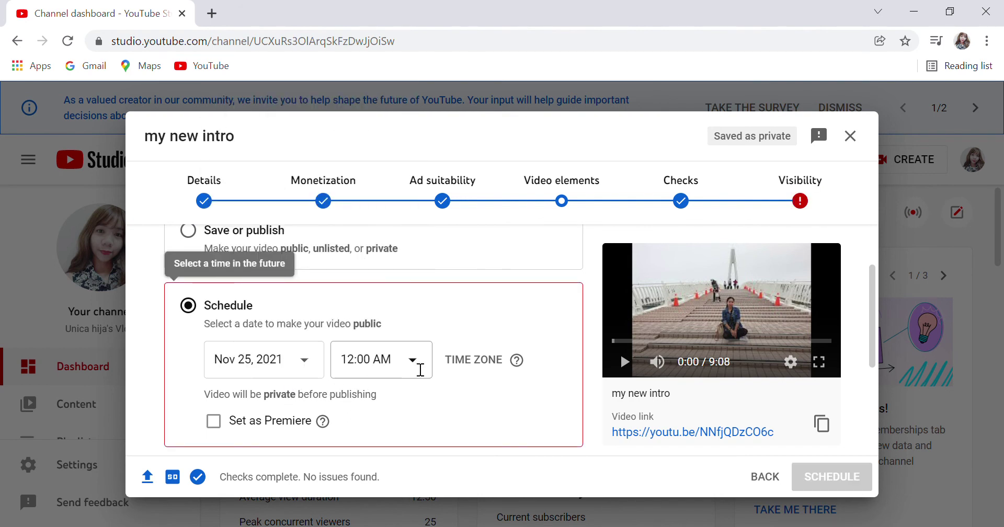
- Set the scheduled publishing time to 3:00 PM
{"action": "left_click", "coordinate": [420, 365]}
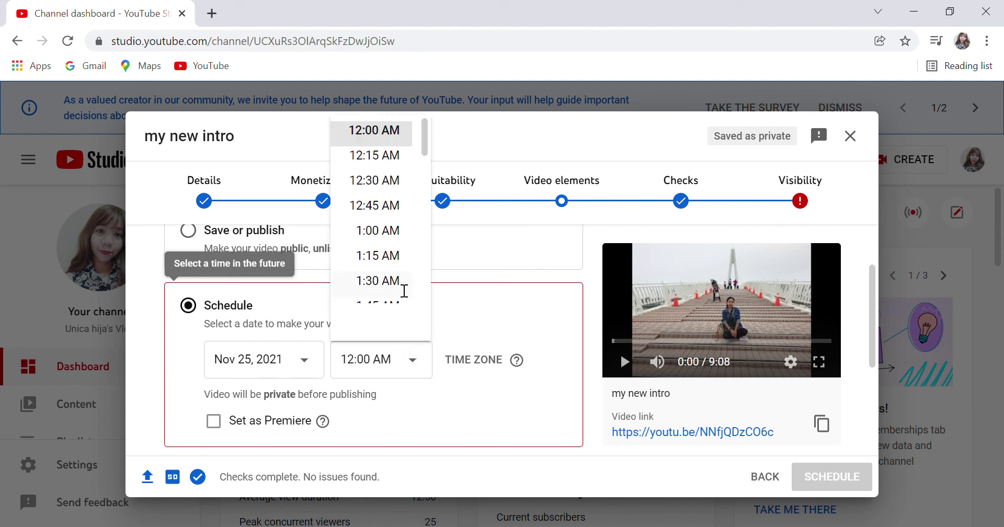
{"action": "scroll", "coordinate": [406, 240], "scroll_direction": "down", "scroll_amount": 9}
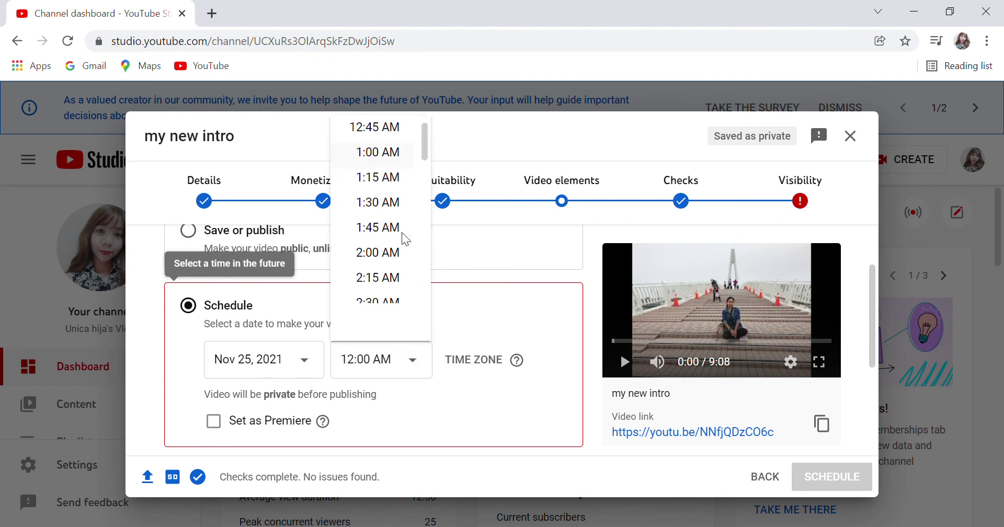
{"action": "scroll", "coordinate": [406, 239], "scroll_direction": "down", "scroll_amount": 7}
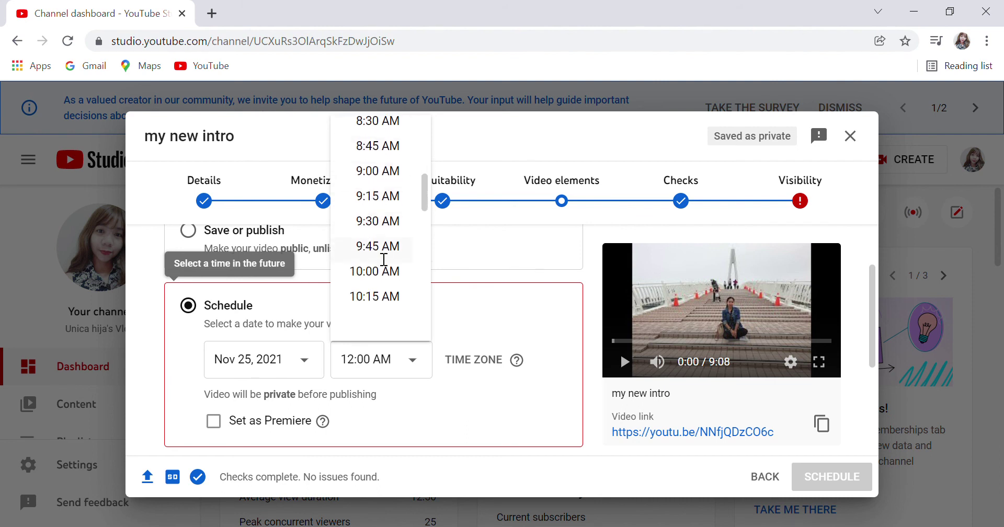
{"action": "scroll", "coordinate": [378, 270], "scroll_direction": "down", "scroll_amount": 9}
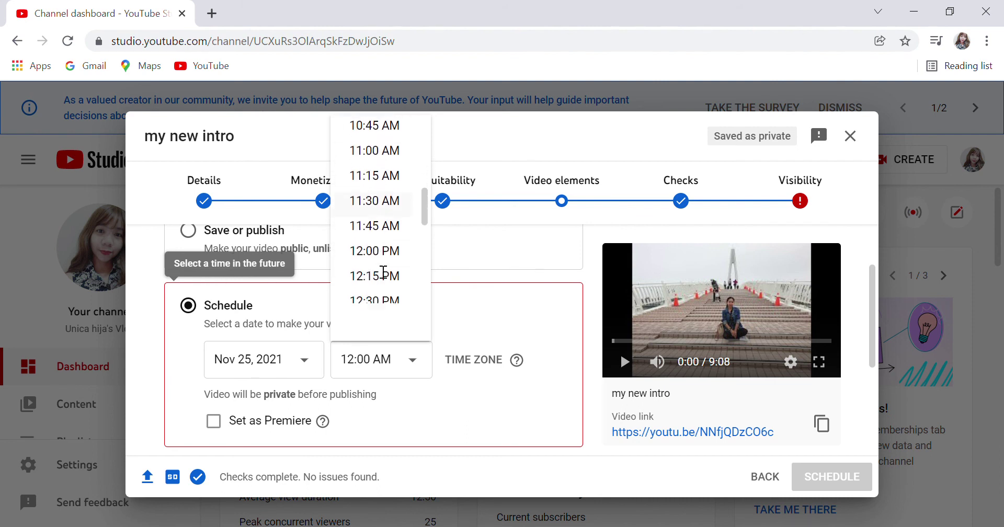
{"action": "scroll", "coordinate": [383, 272], "scroll_direction": "down", "scroll_amount": 3}
{"action": "scroll", "coordinate": [379, 272], "scroll_direction": "down", "scroll_amount": 2}
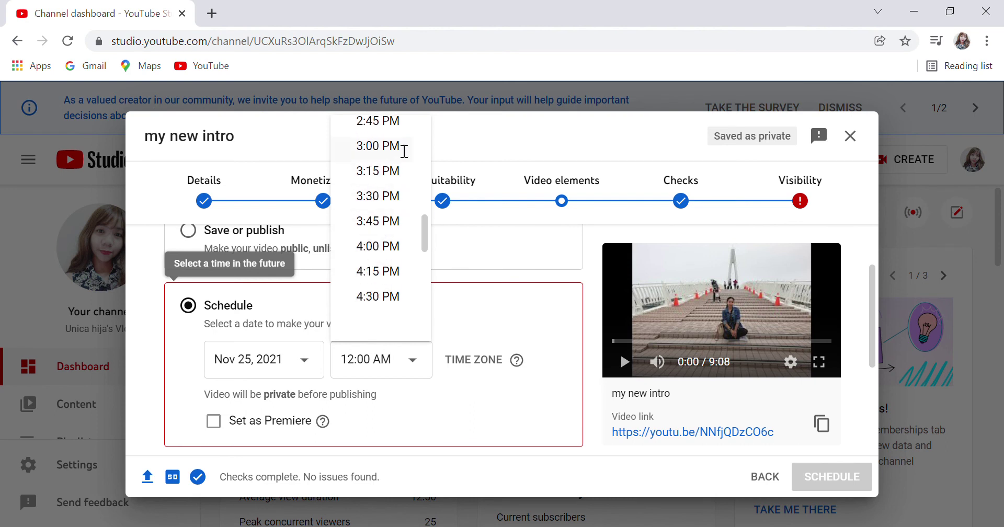
{"action": "left_click", "coordinate": [402, 148]}
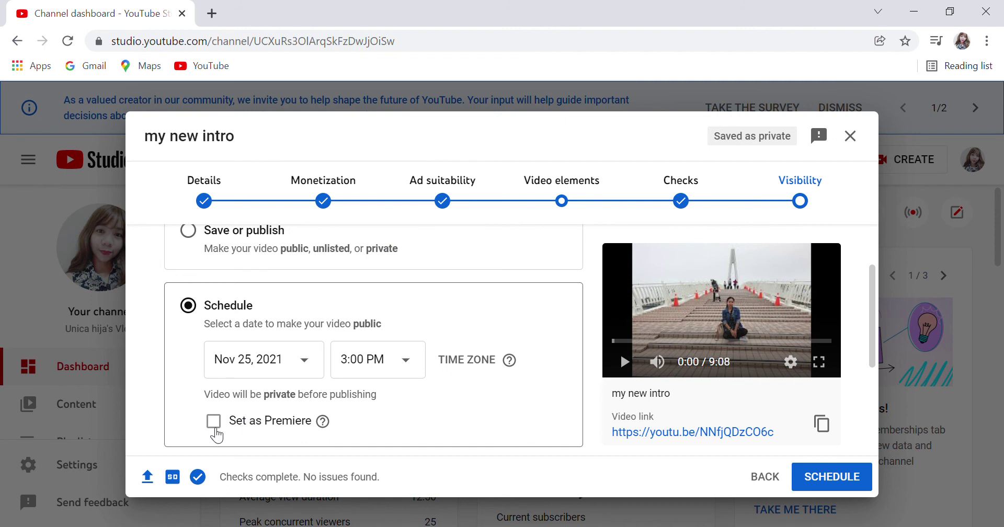
- Make the scheduled video a Premiere, submit the schedule and close the sharing dialog
{"action": "left_click", "coordinate": [226, 428]}
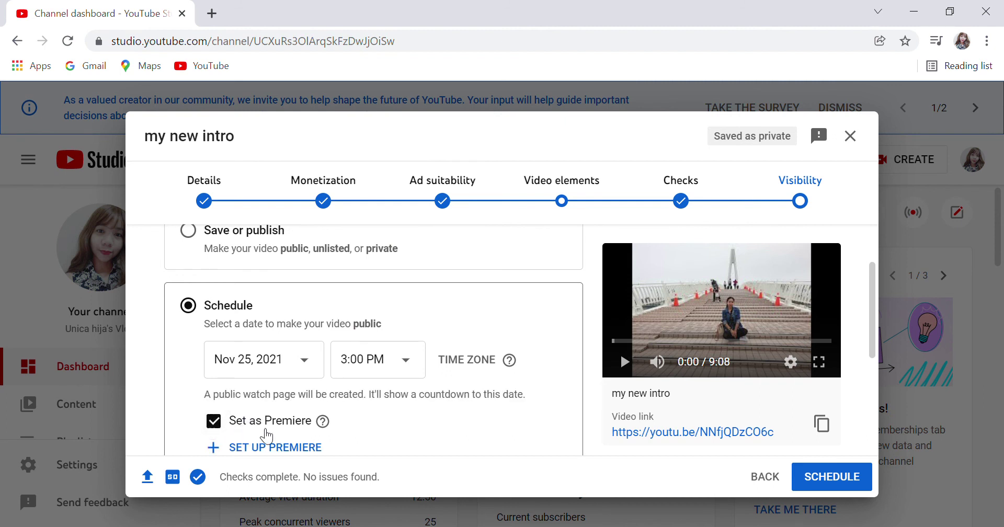
{"action": "scroll", "coordinate": [385, 374], "scroll_direction": "down", "scroll_amount": 2}
{"action": "scroll", "coordinate": [389, 372], "scroll_direction": "down", "scroll_amount": 1}
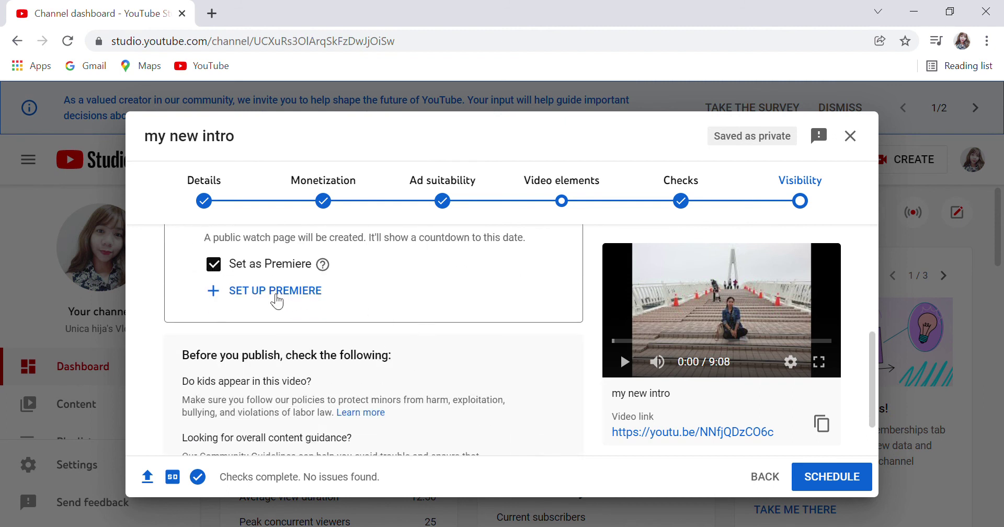
{"action": "scroll", "coordinate": [470, 329], "scroll_direction": "down", "scroll_amount": 1}
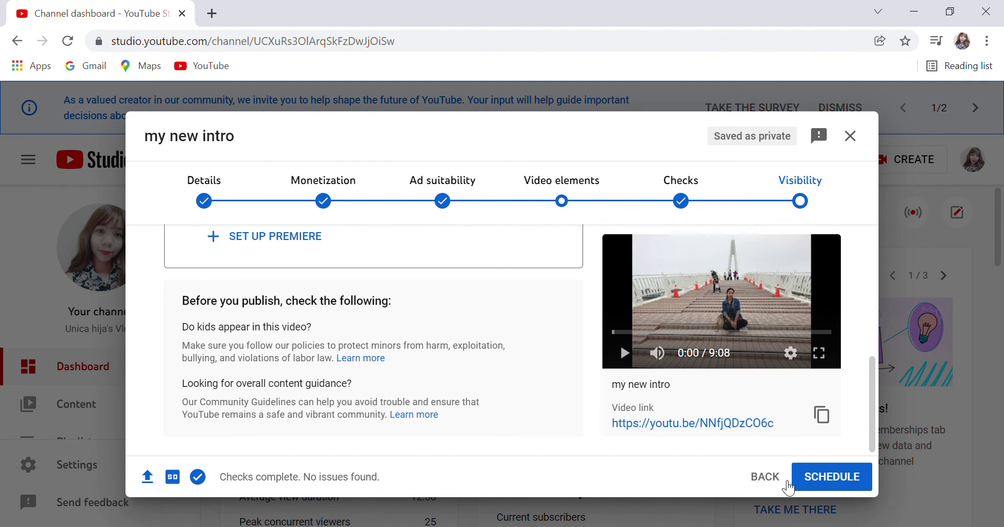
{"action": "left_click", "coordinate": [826, 476]}
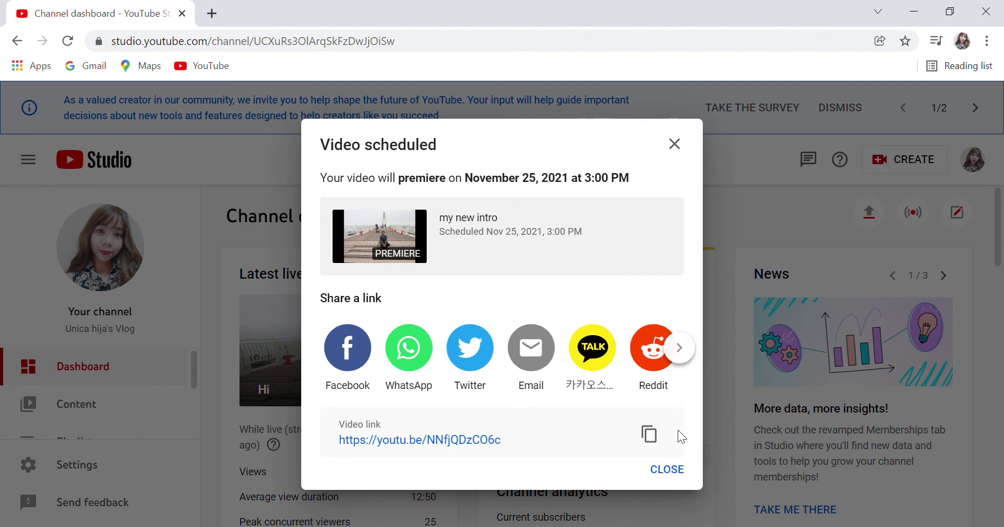
{"action": "left_click", "coordinate": [668, 470]}
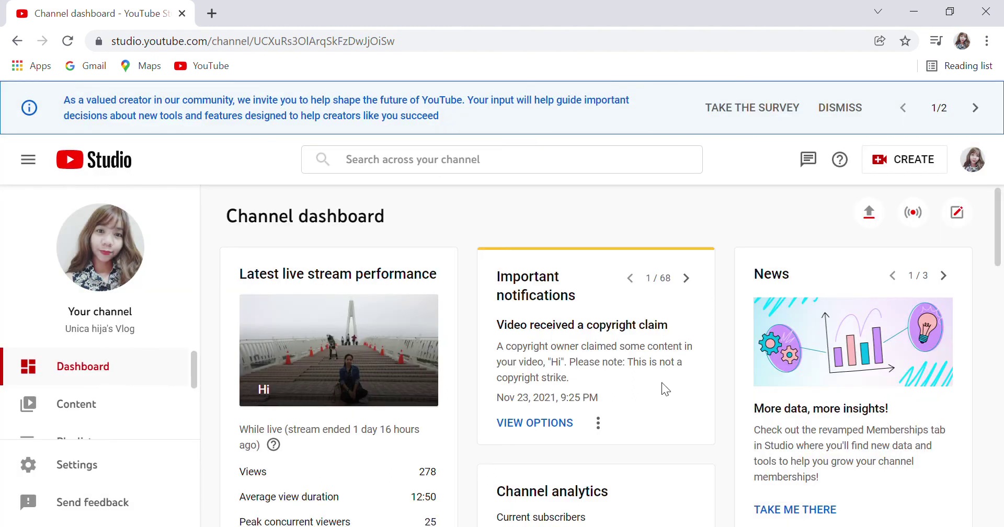